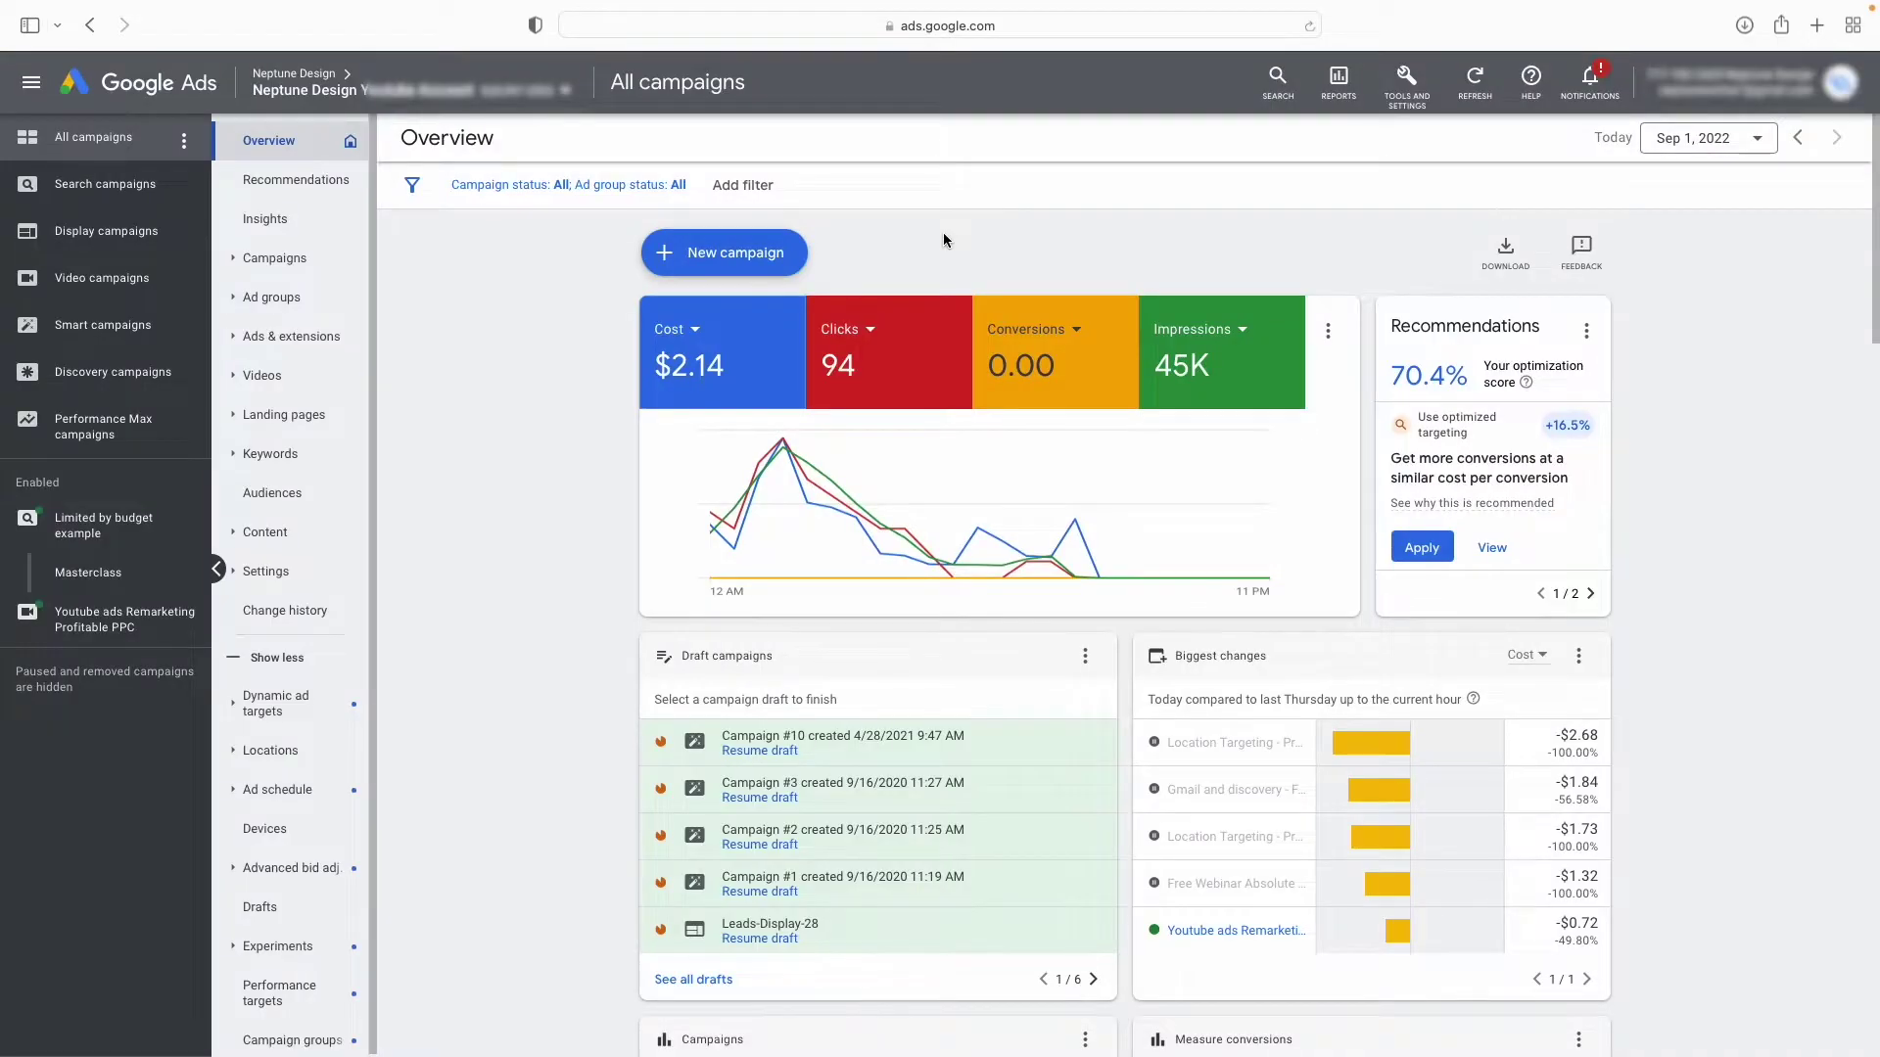
Start a brand-new campaign from the + New campaign menu.
mouse_move(802, 477)
left_click(773, 253)
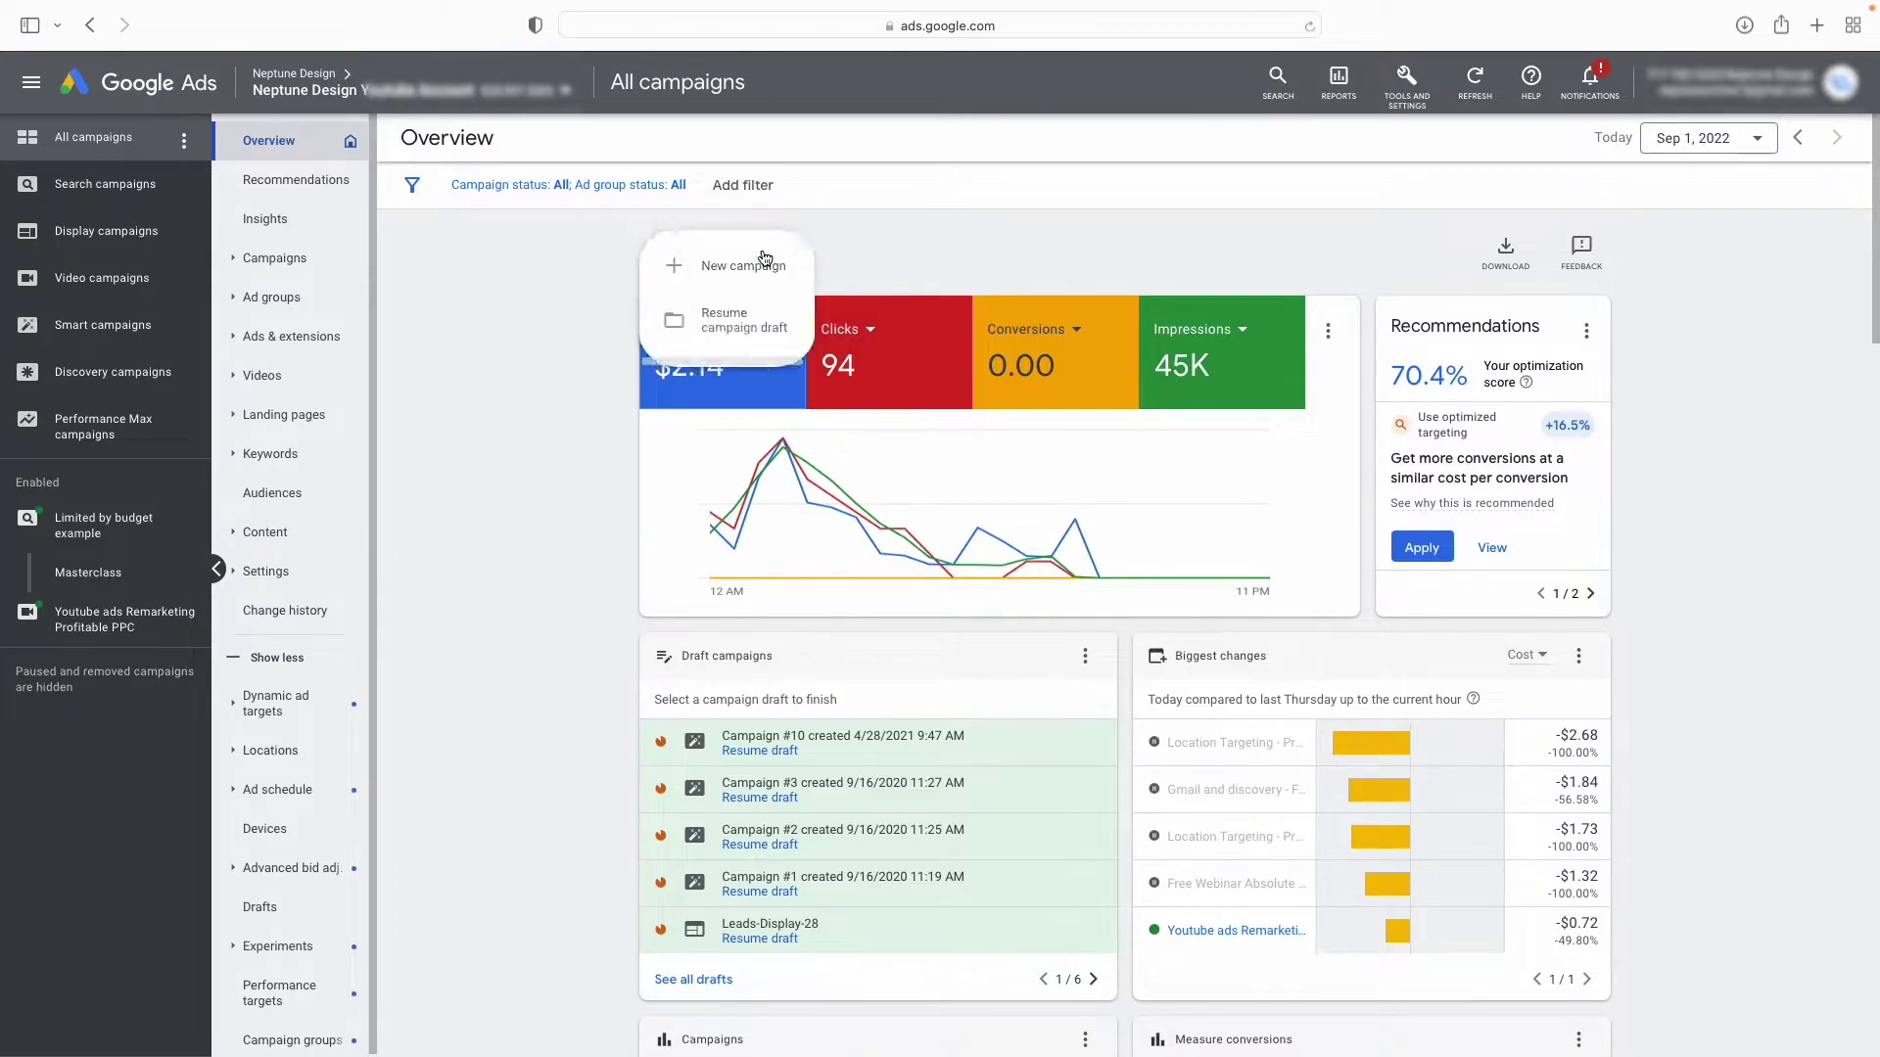
left_click(764, 257)
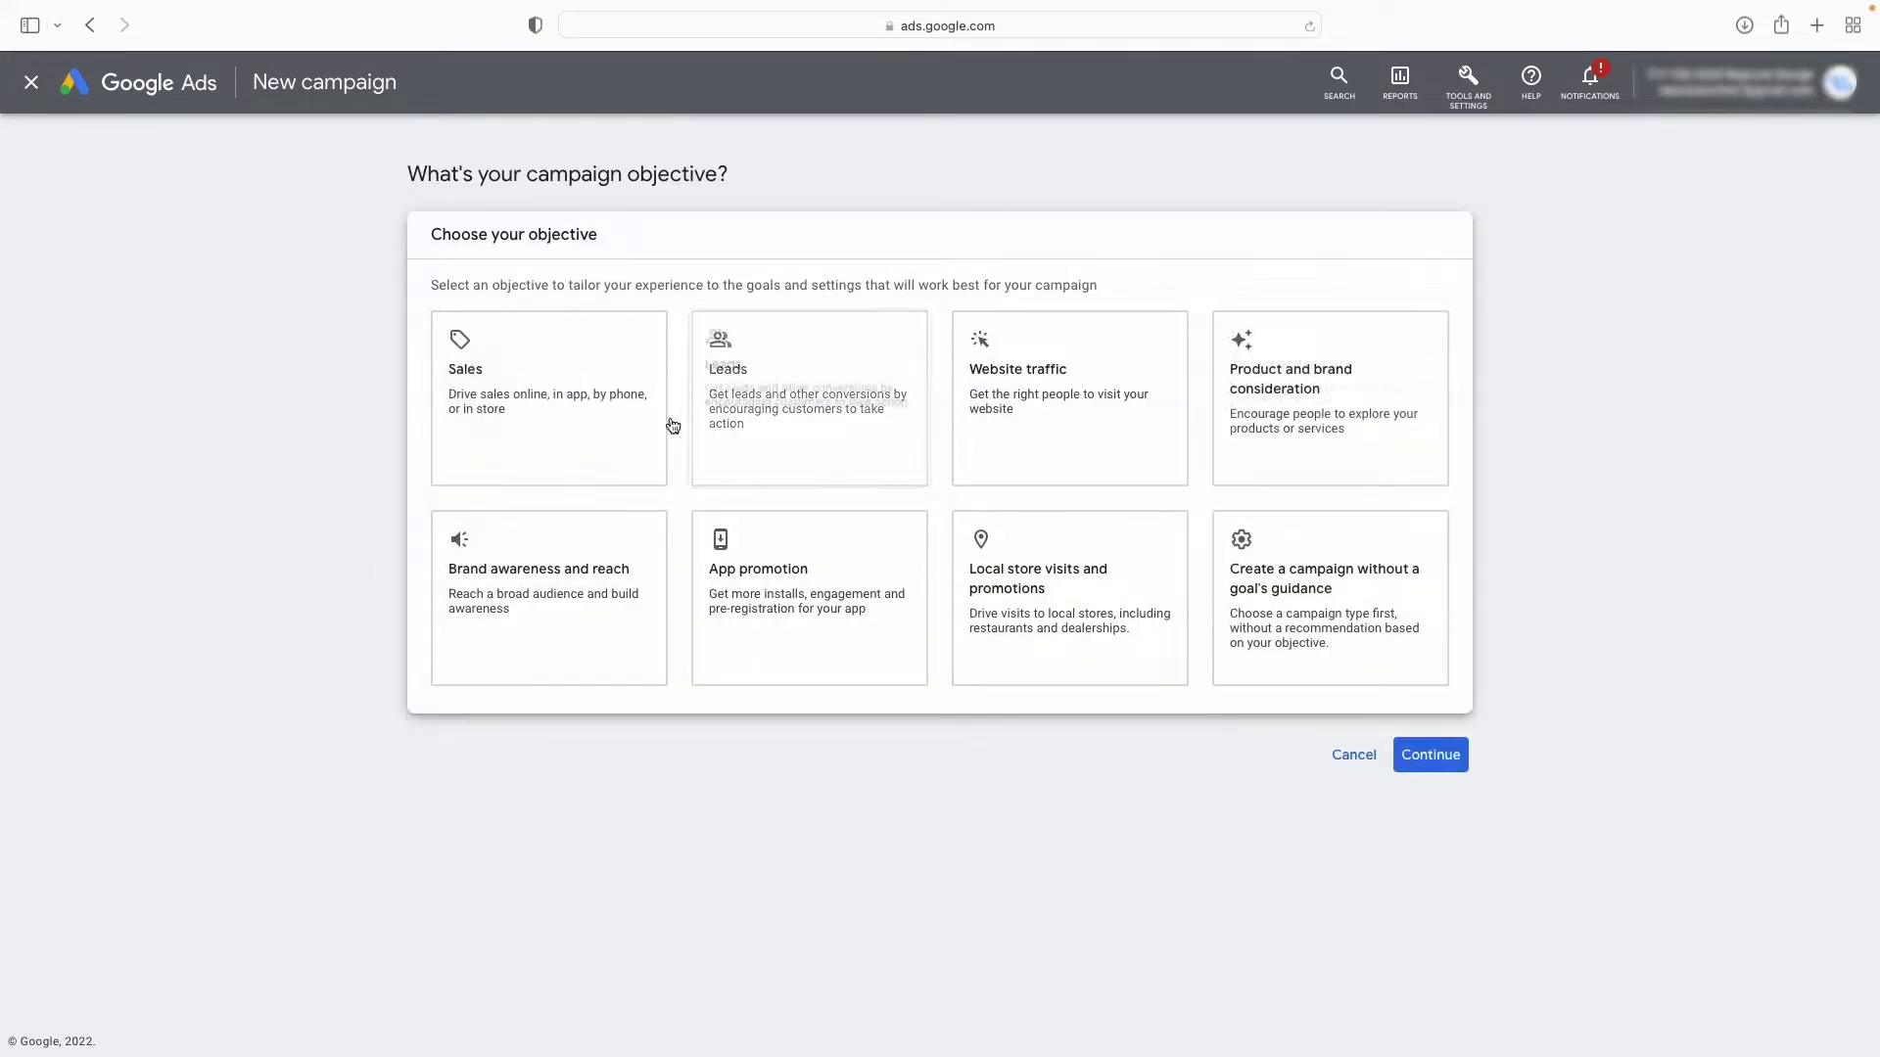
Choose Leads as the campaign objective and Search as the campaign type.
left_click(591, 579)
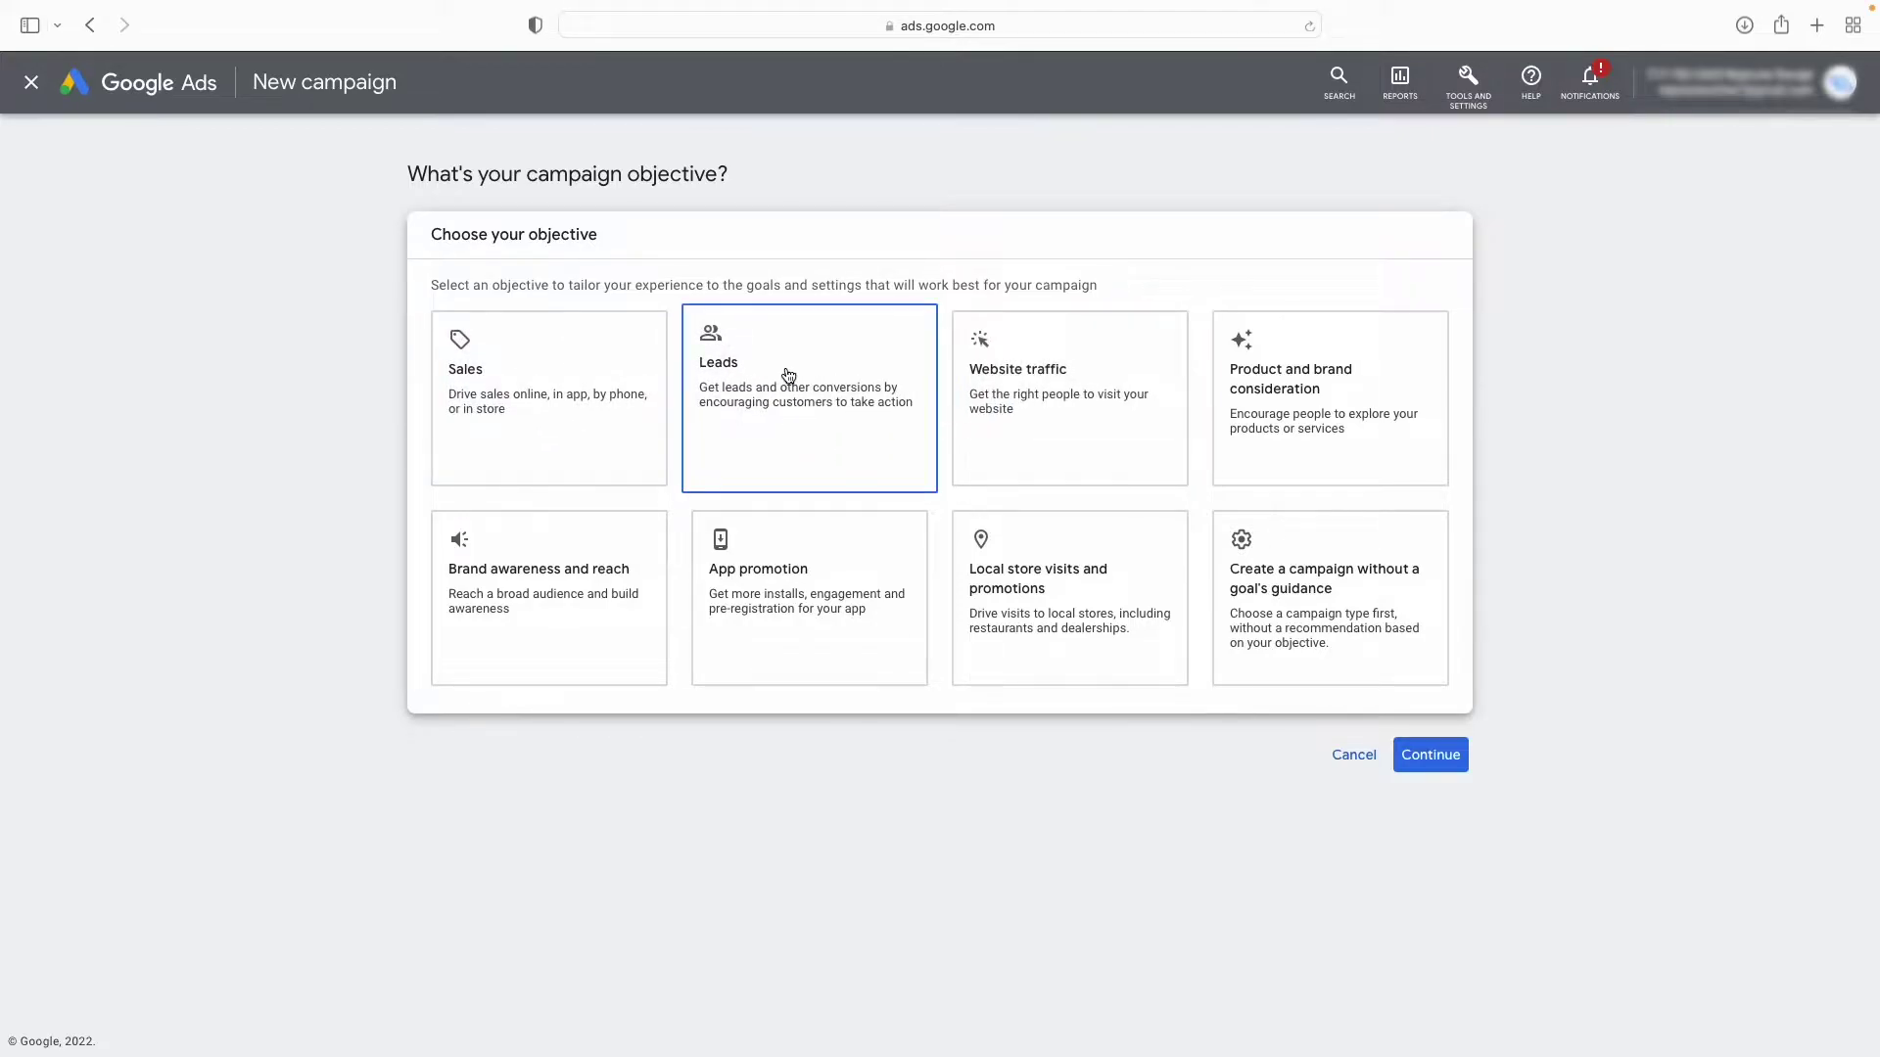
left_click(788, 375)
scroll(789, 373, "up", 1)
scroll(784, 411, "down", 1)
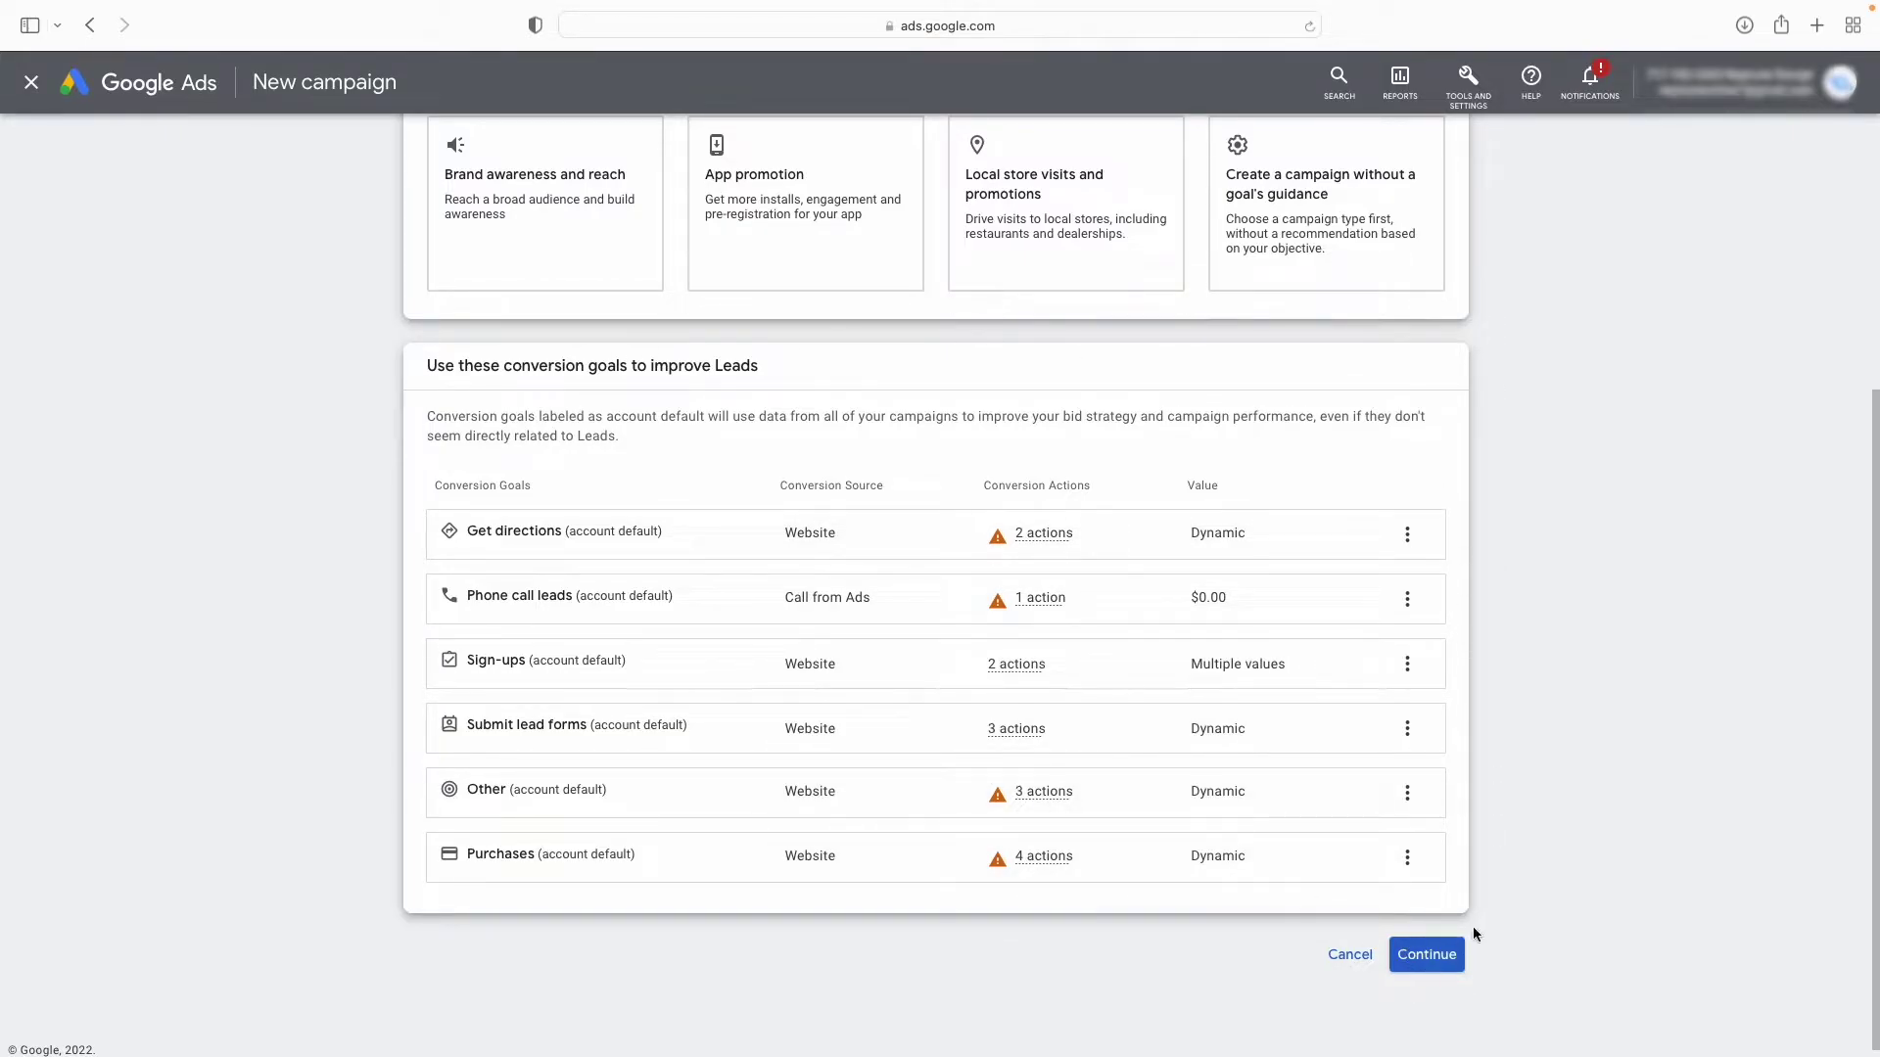
left_click(1431, 957)
left_click(701, 664)
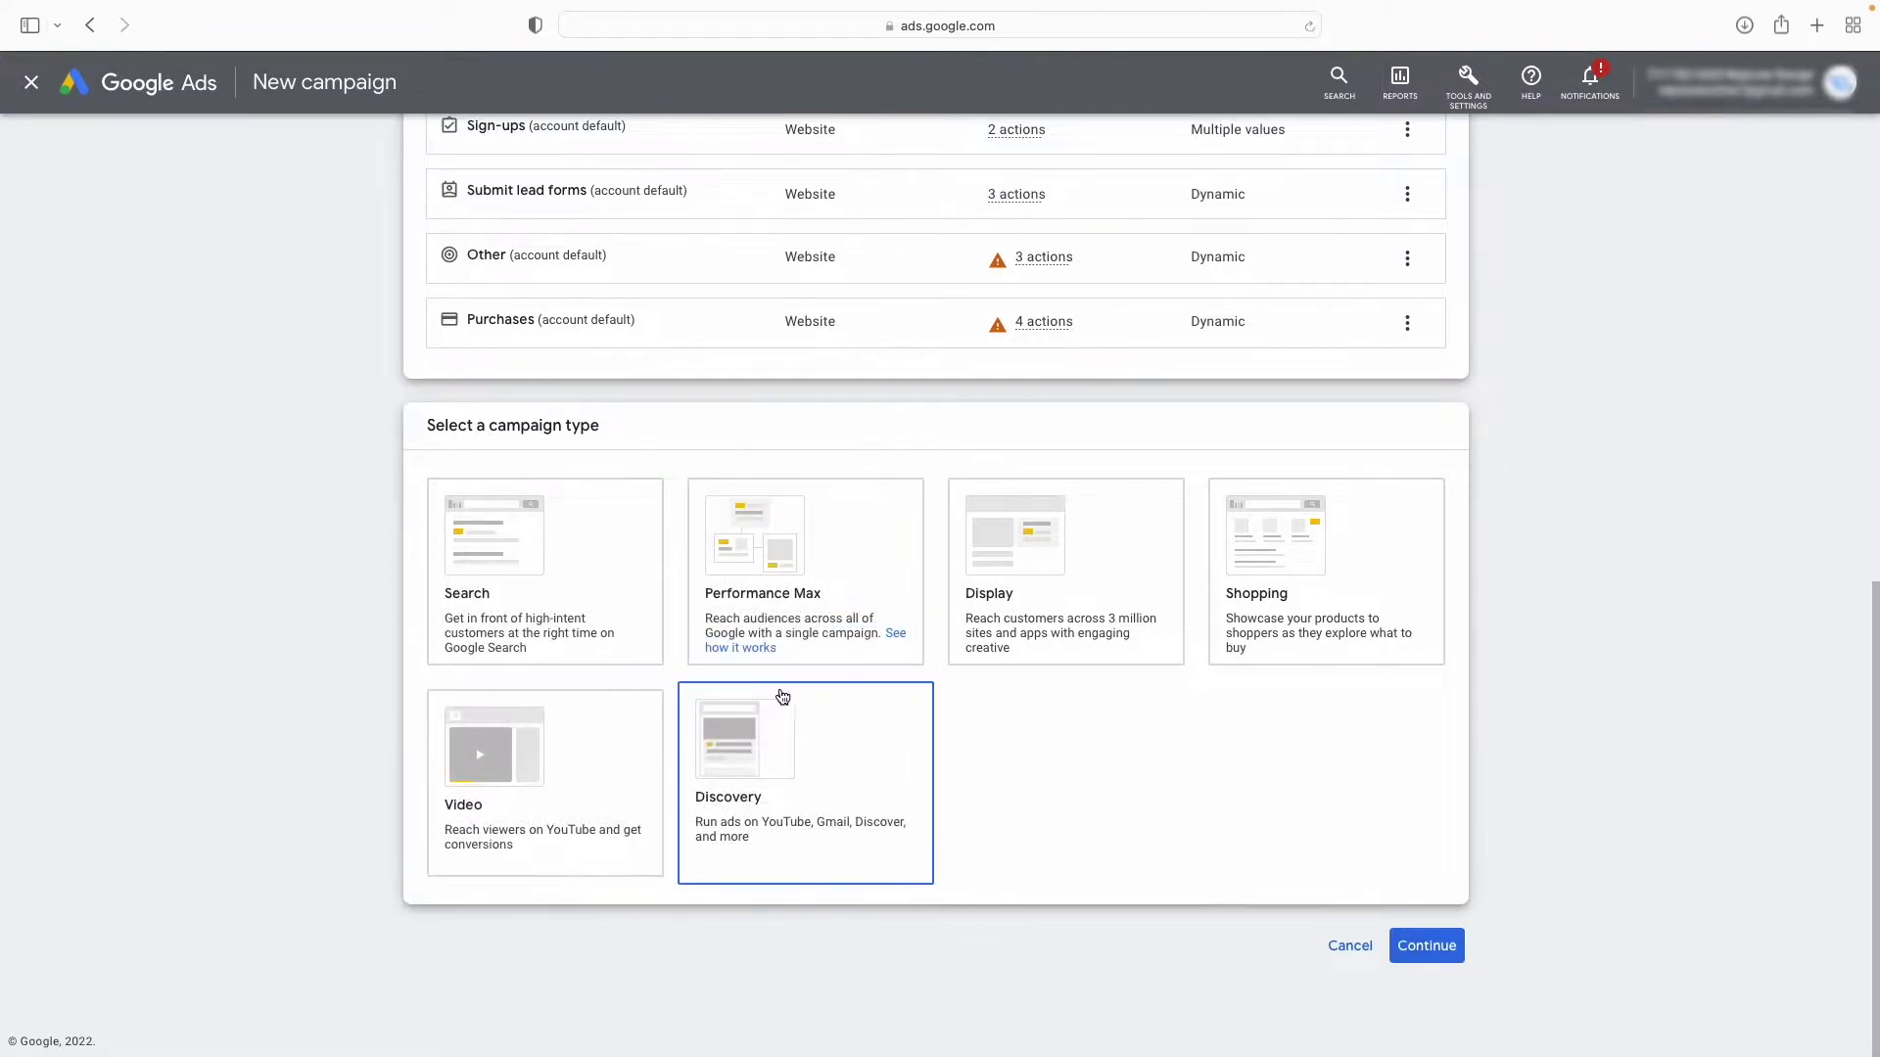
left_click(586, 585)
Tick Website visits and load neptunedesign.co.za in a new browser tab.
scroll(582, 573, "down", 5)
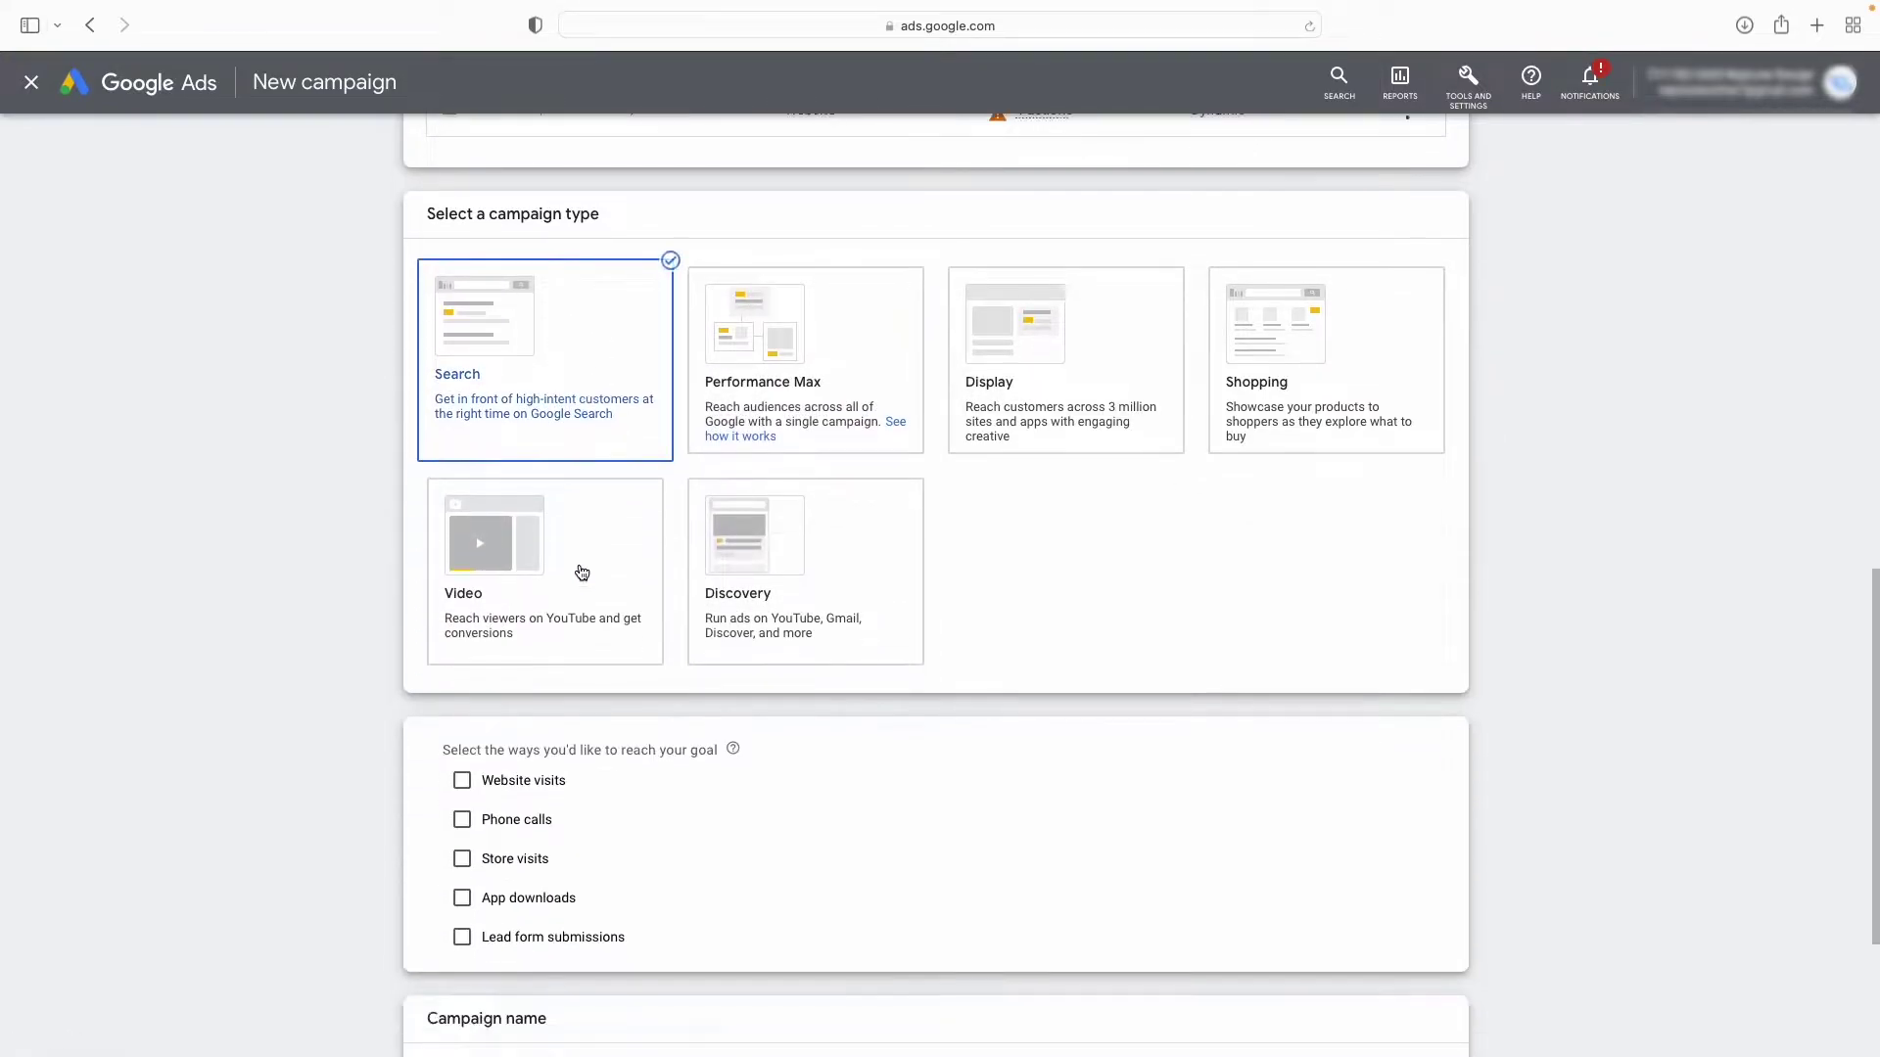
left_click(546, 498)
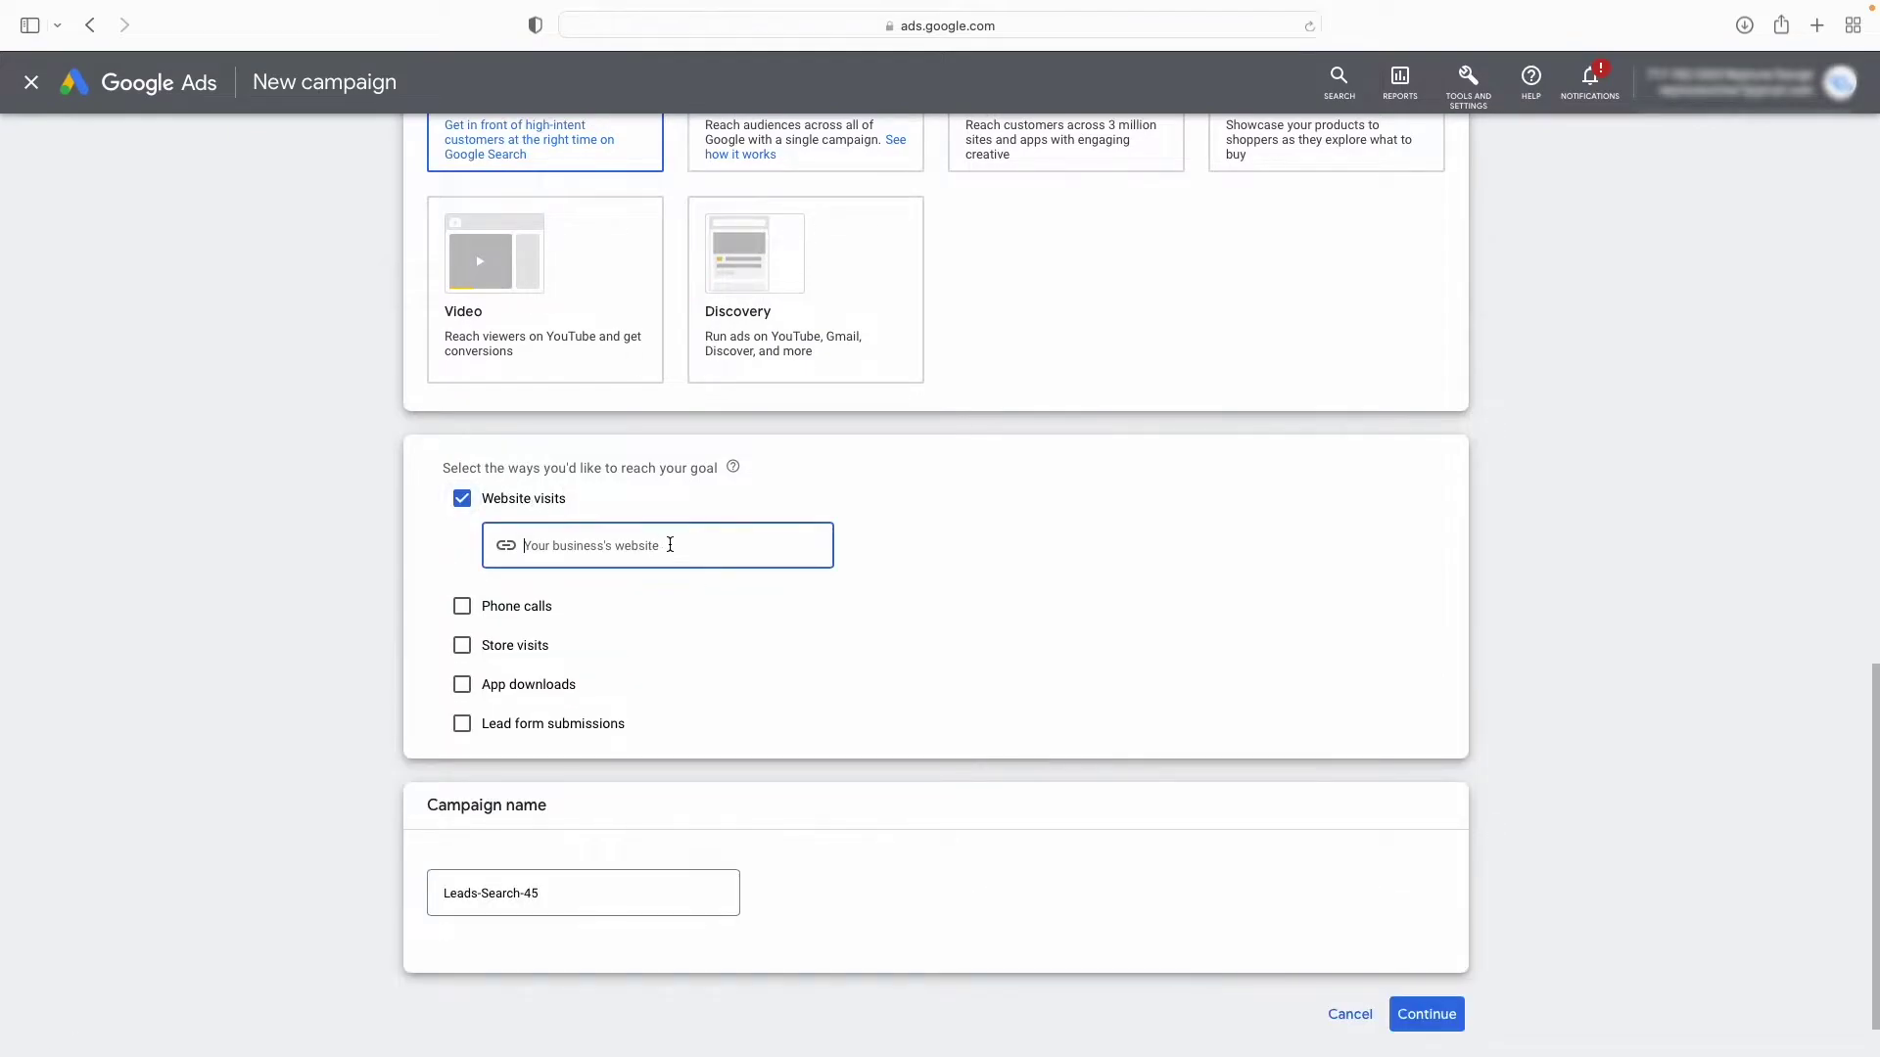
left_click(1817, 24)
type("neptunedesign.co.za")
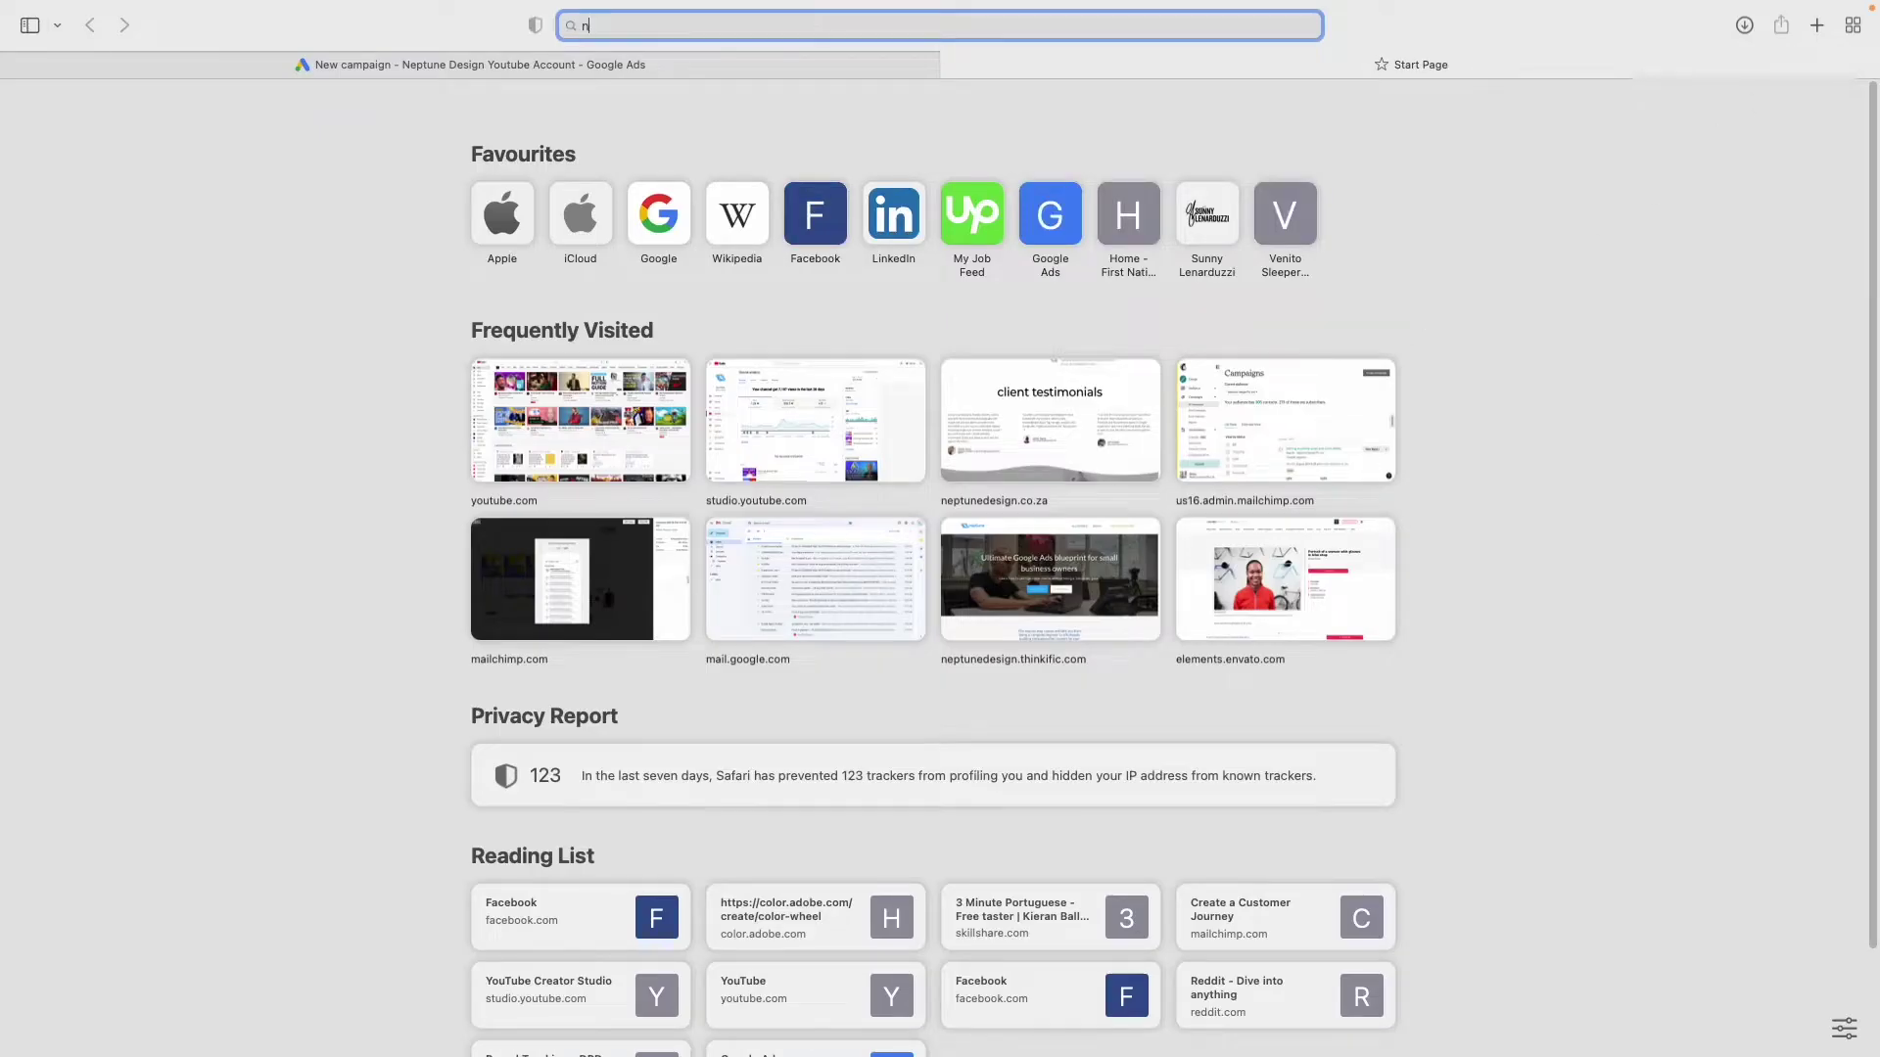
key("Return")
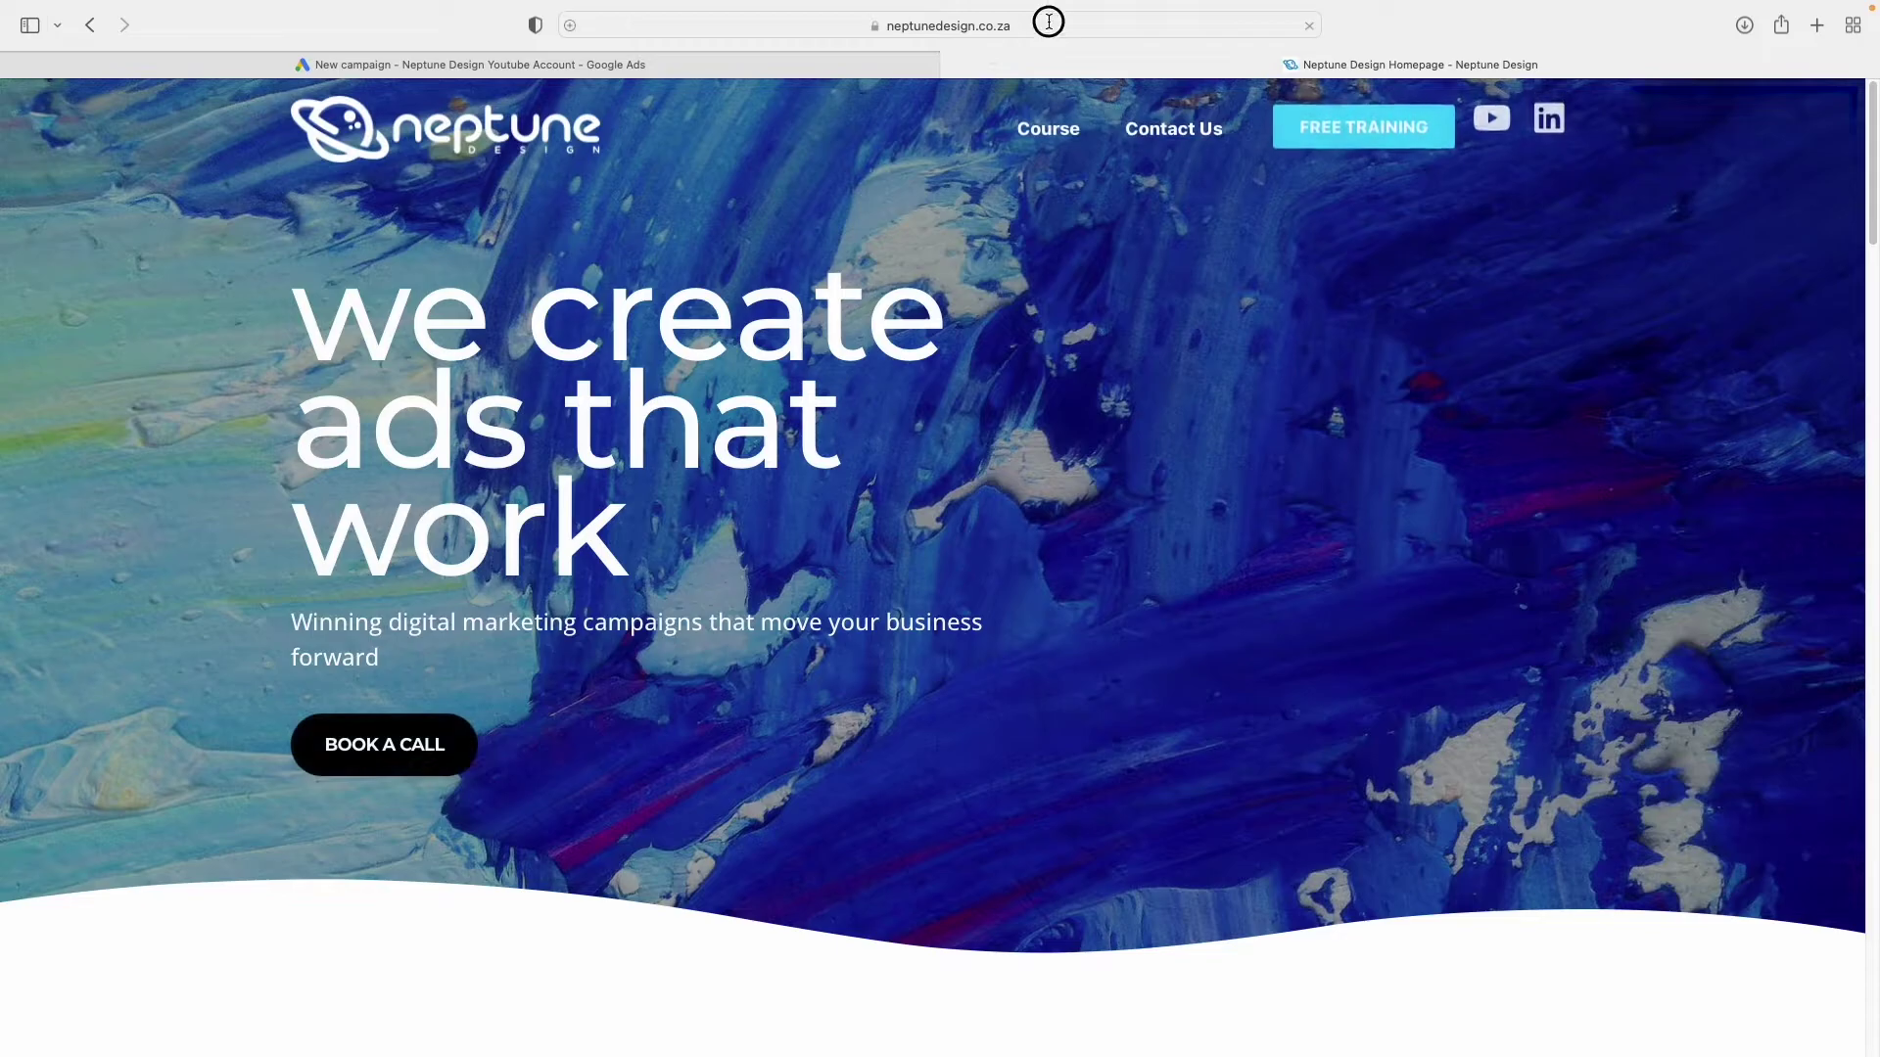
left_click(1047, 25)
key("super+c")
left_click(478, 61)
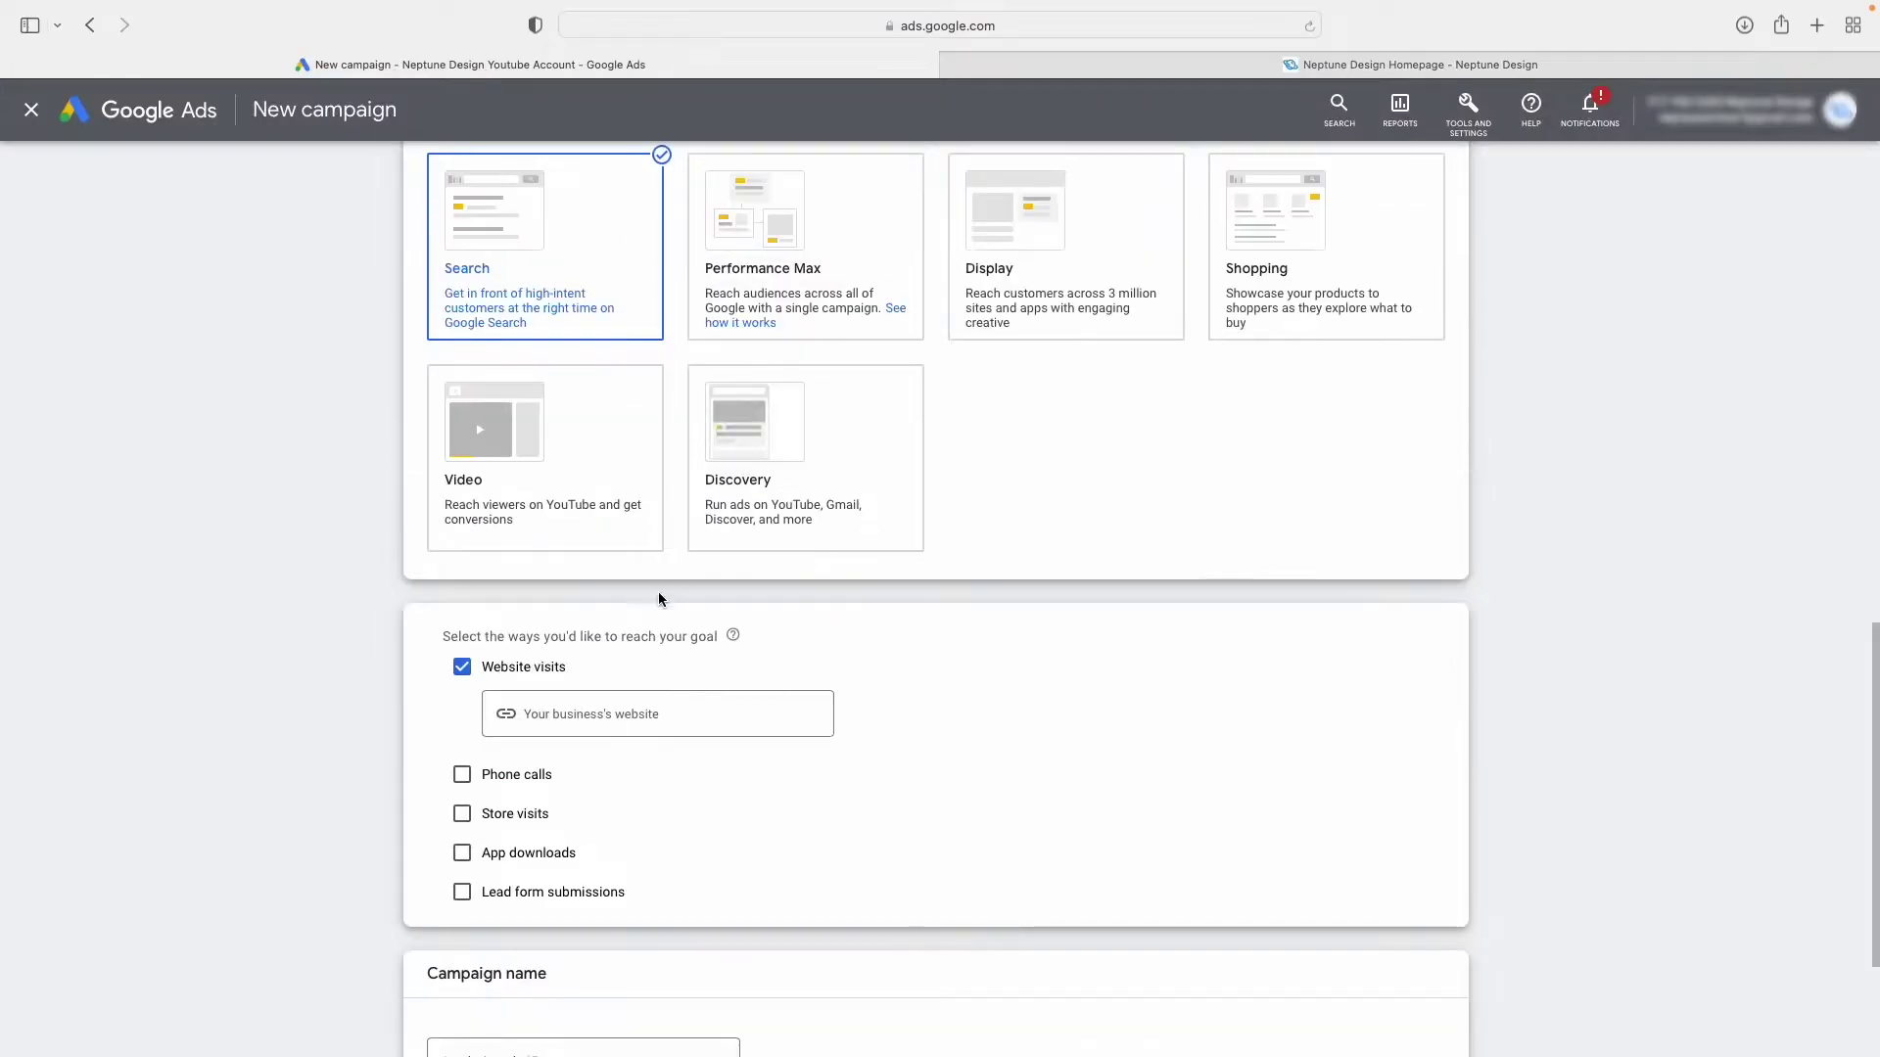
key("super+v")
left_click(1079, 750)
scroll(1055, 714, "down", 3)
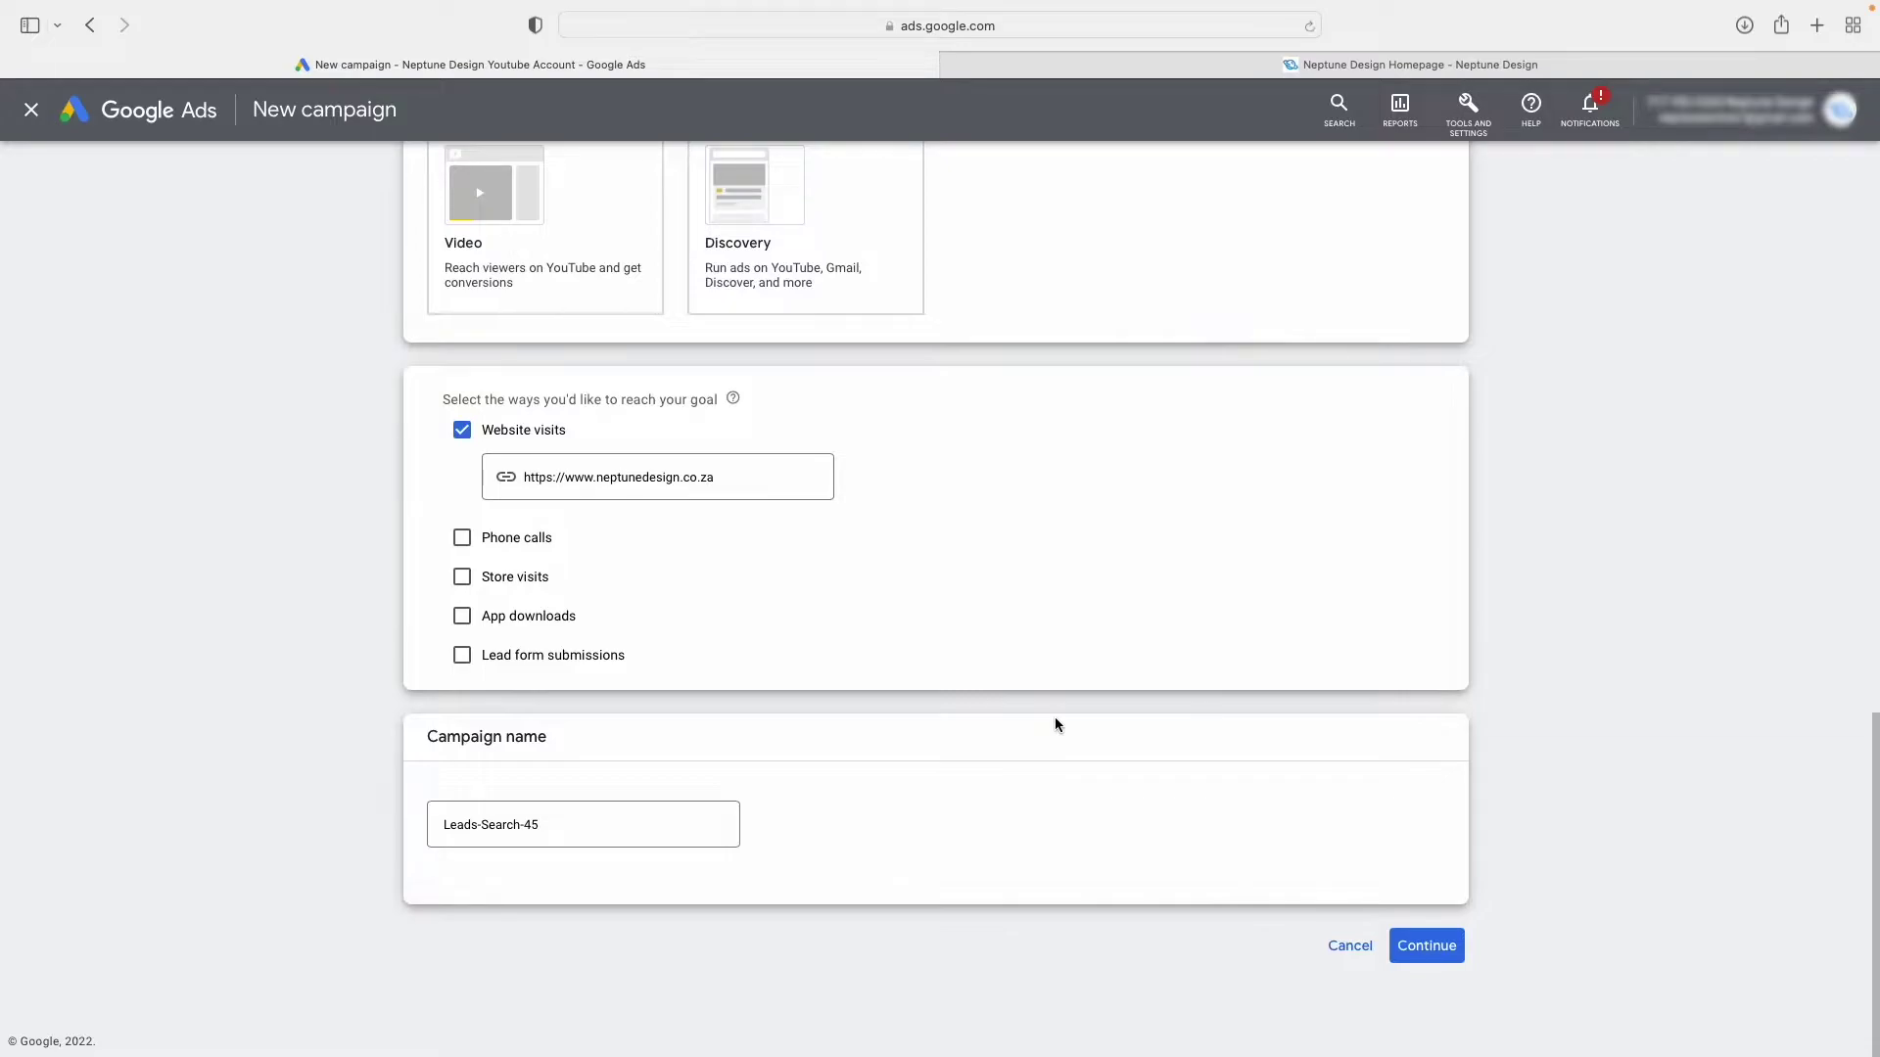
left_click(1425, 951)
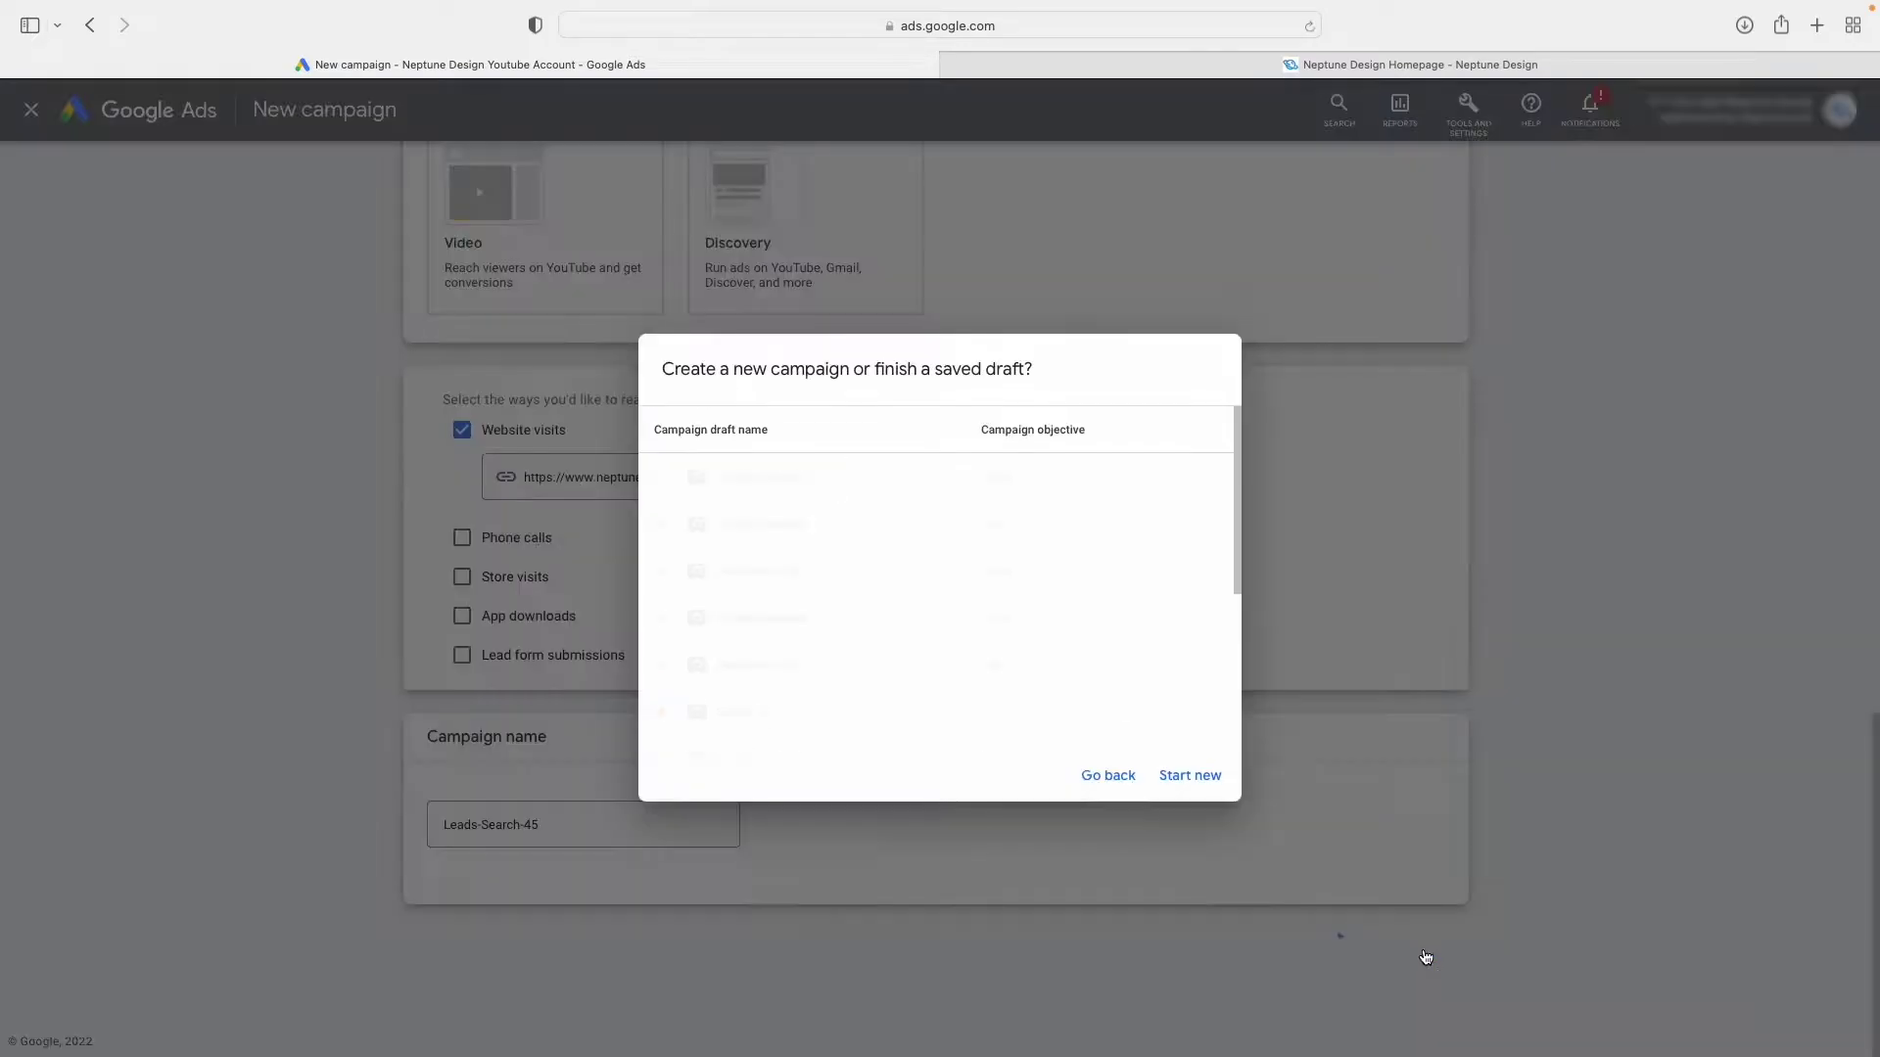
Start a fresh campaign with Conversions bidding and open advanced search for another location.
left_click(1202, 780)
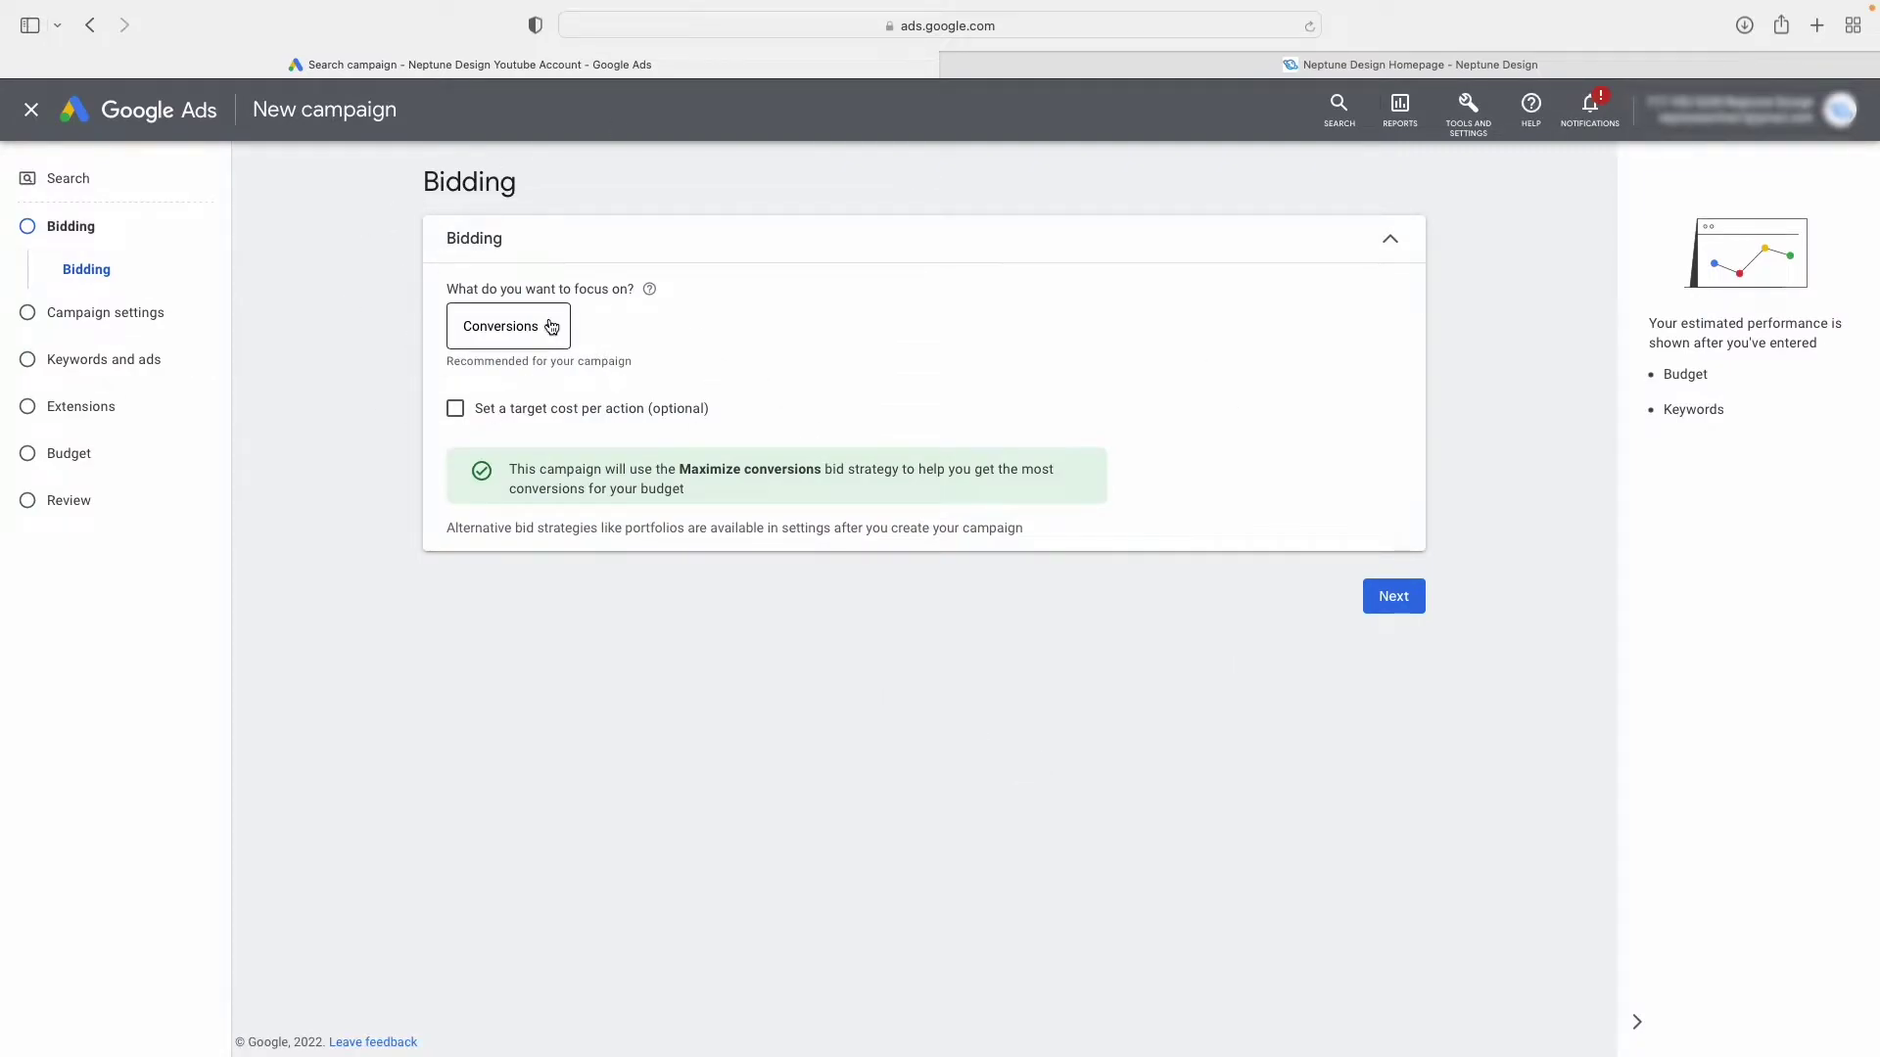
left_click(1402, 601)
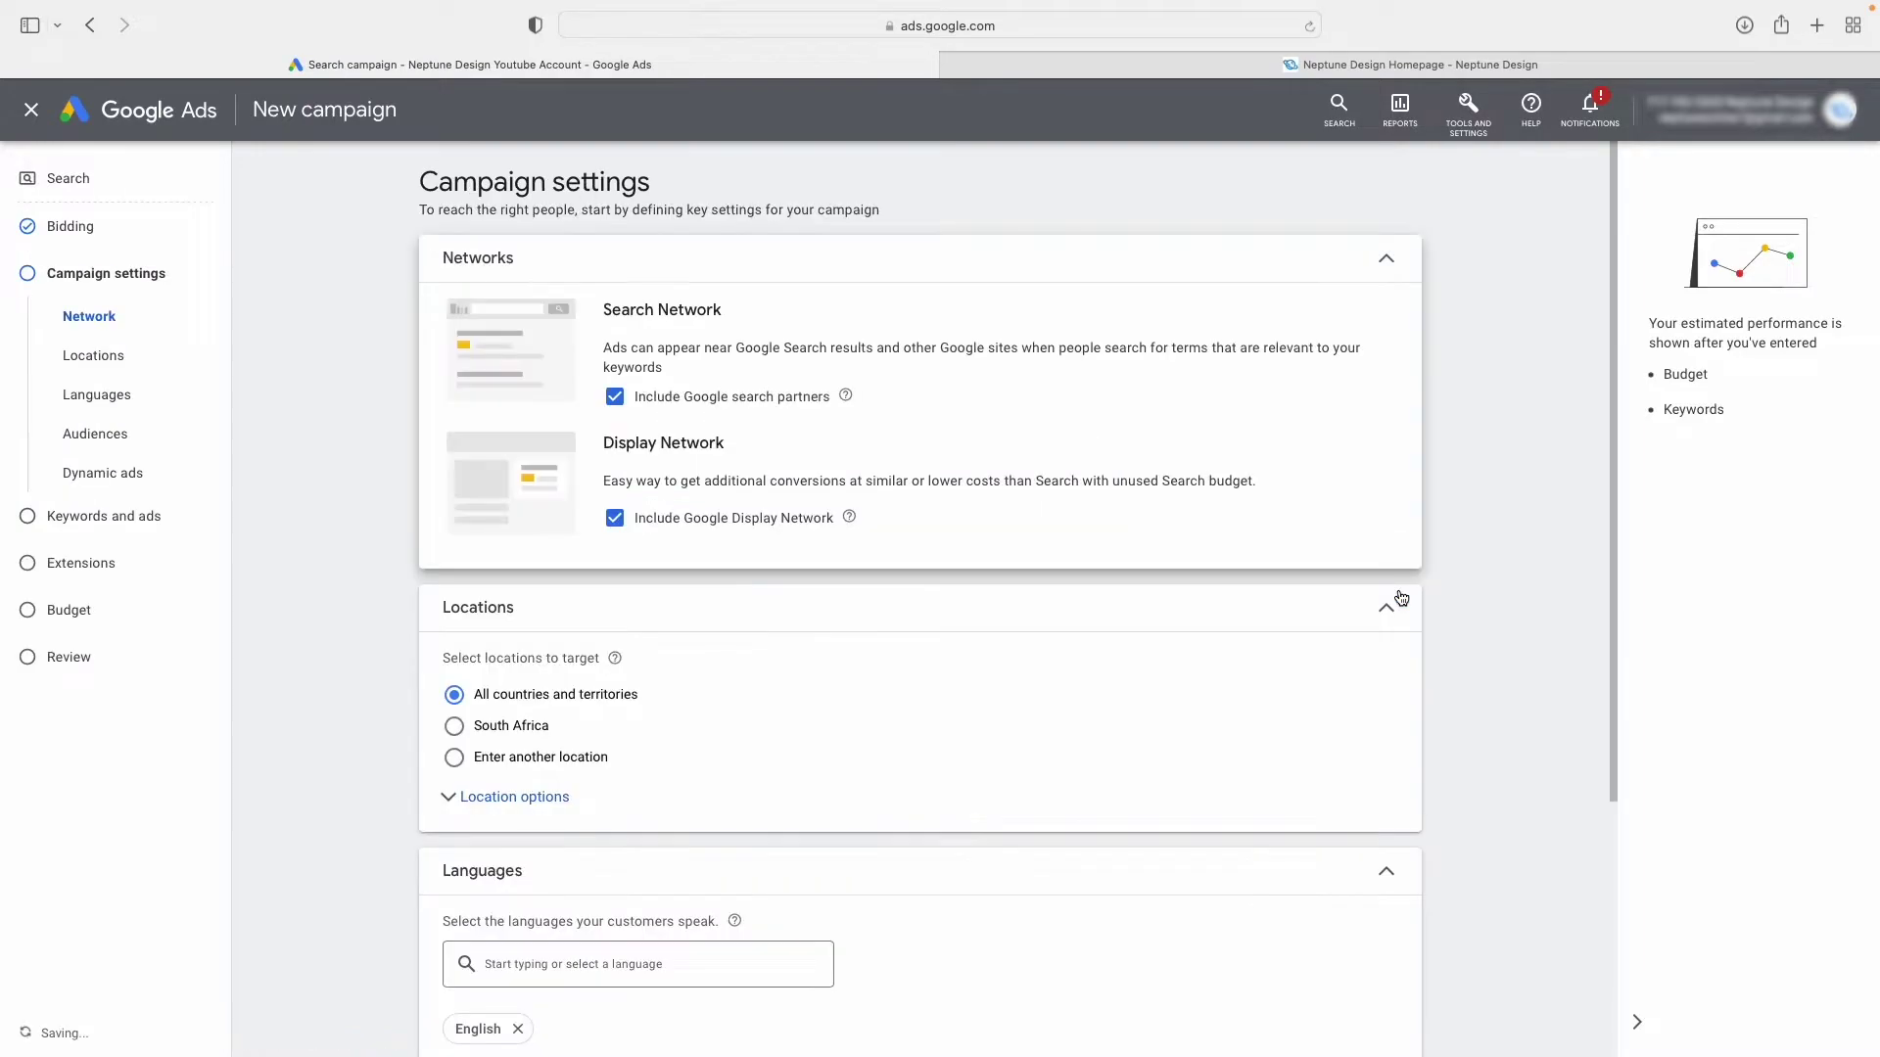
scroll(999, 614, "down", 1)
scroll(860, 608, "down", 4)
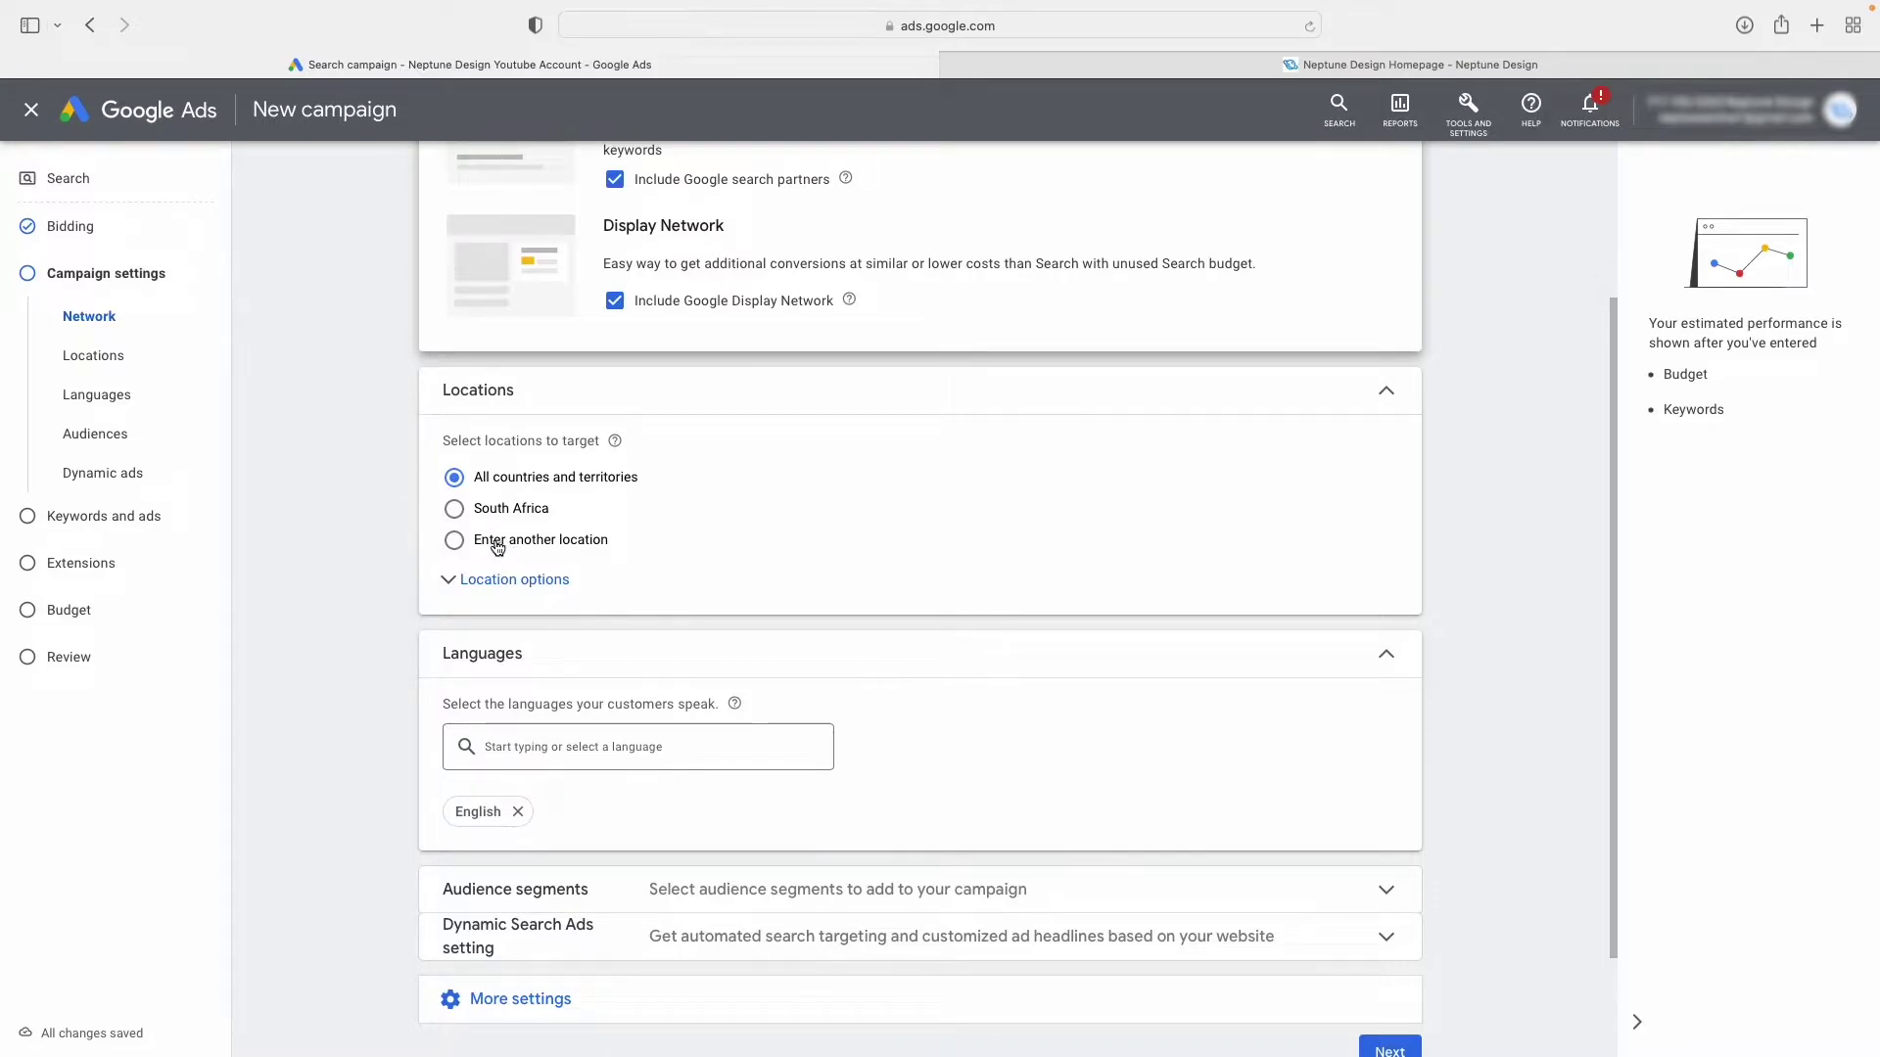
left_click(455, 541)
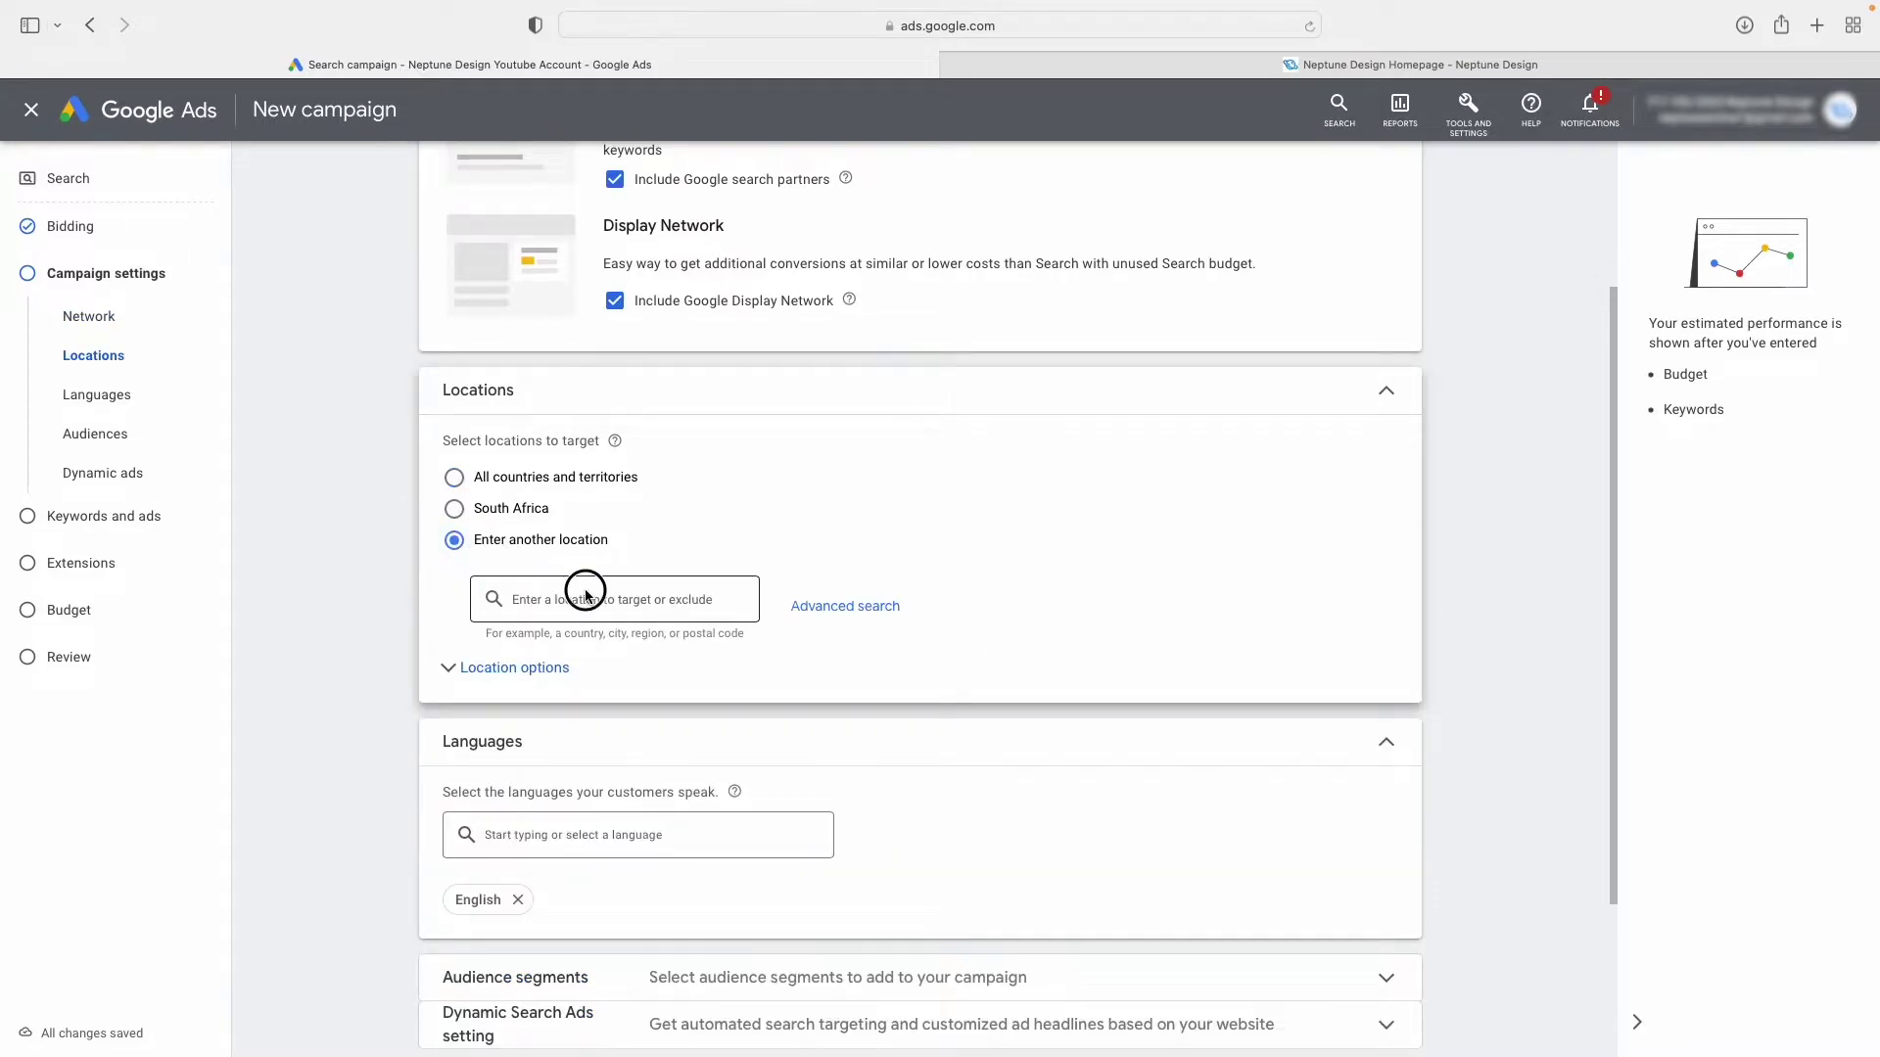
left_click(864, 604)
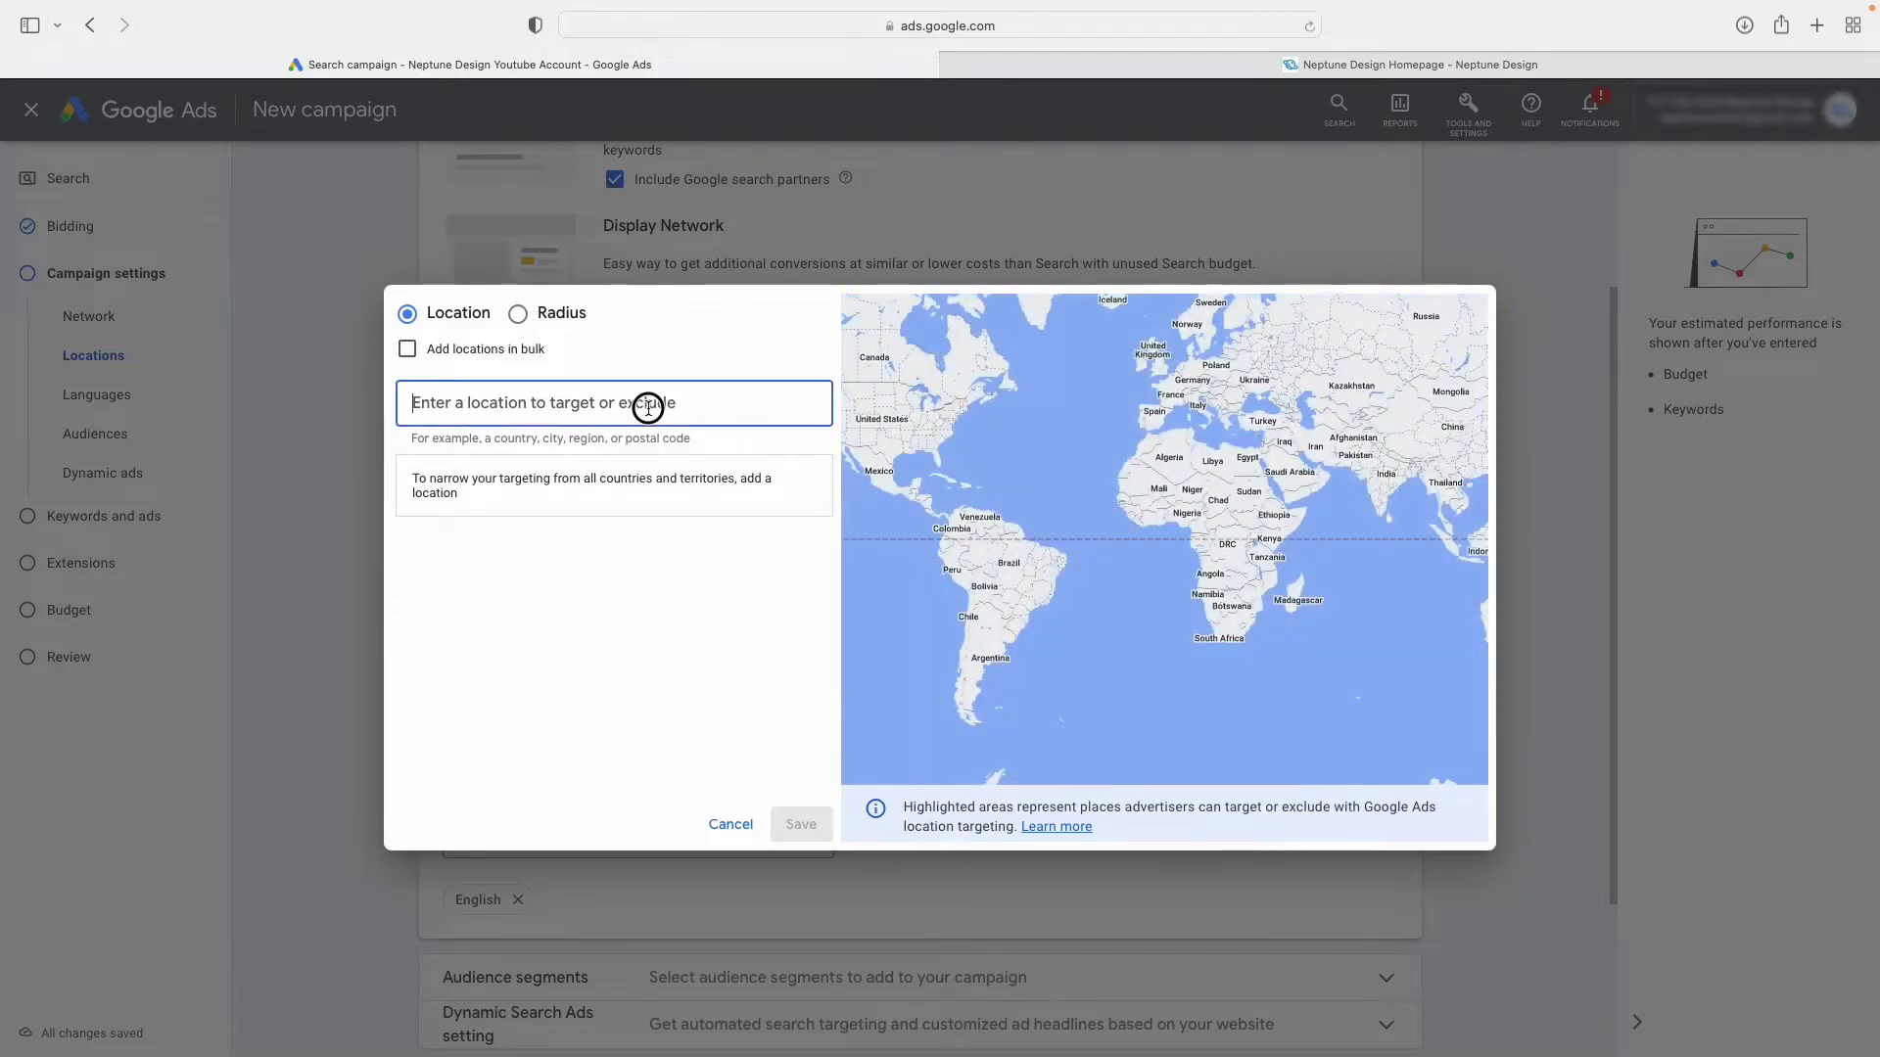
Search 'usa' and save United States as the campaign's only targeted country.
type("usa")
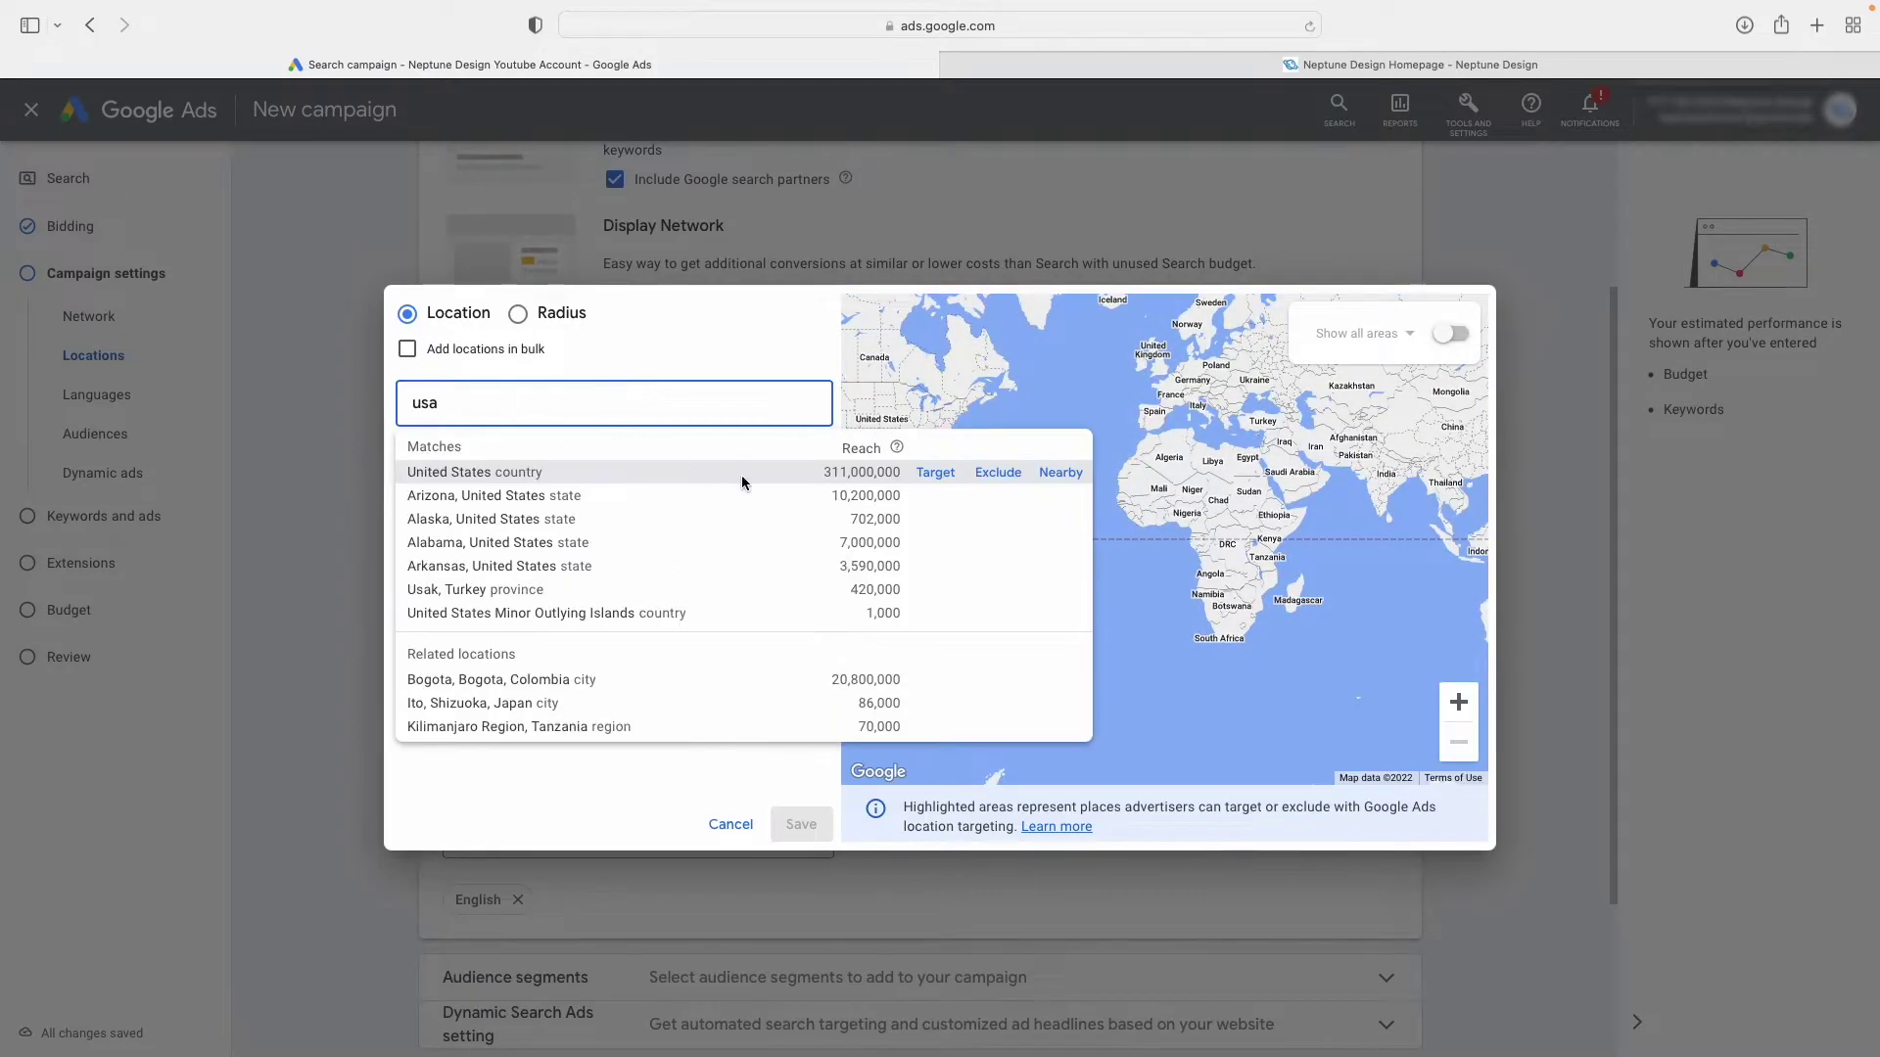
left_click(917, 474)
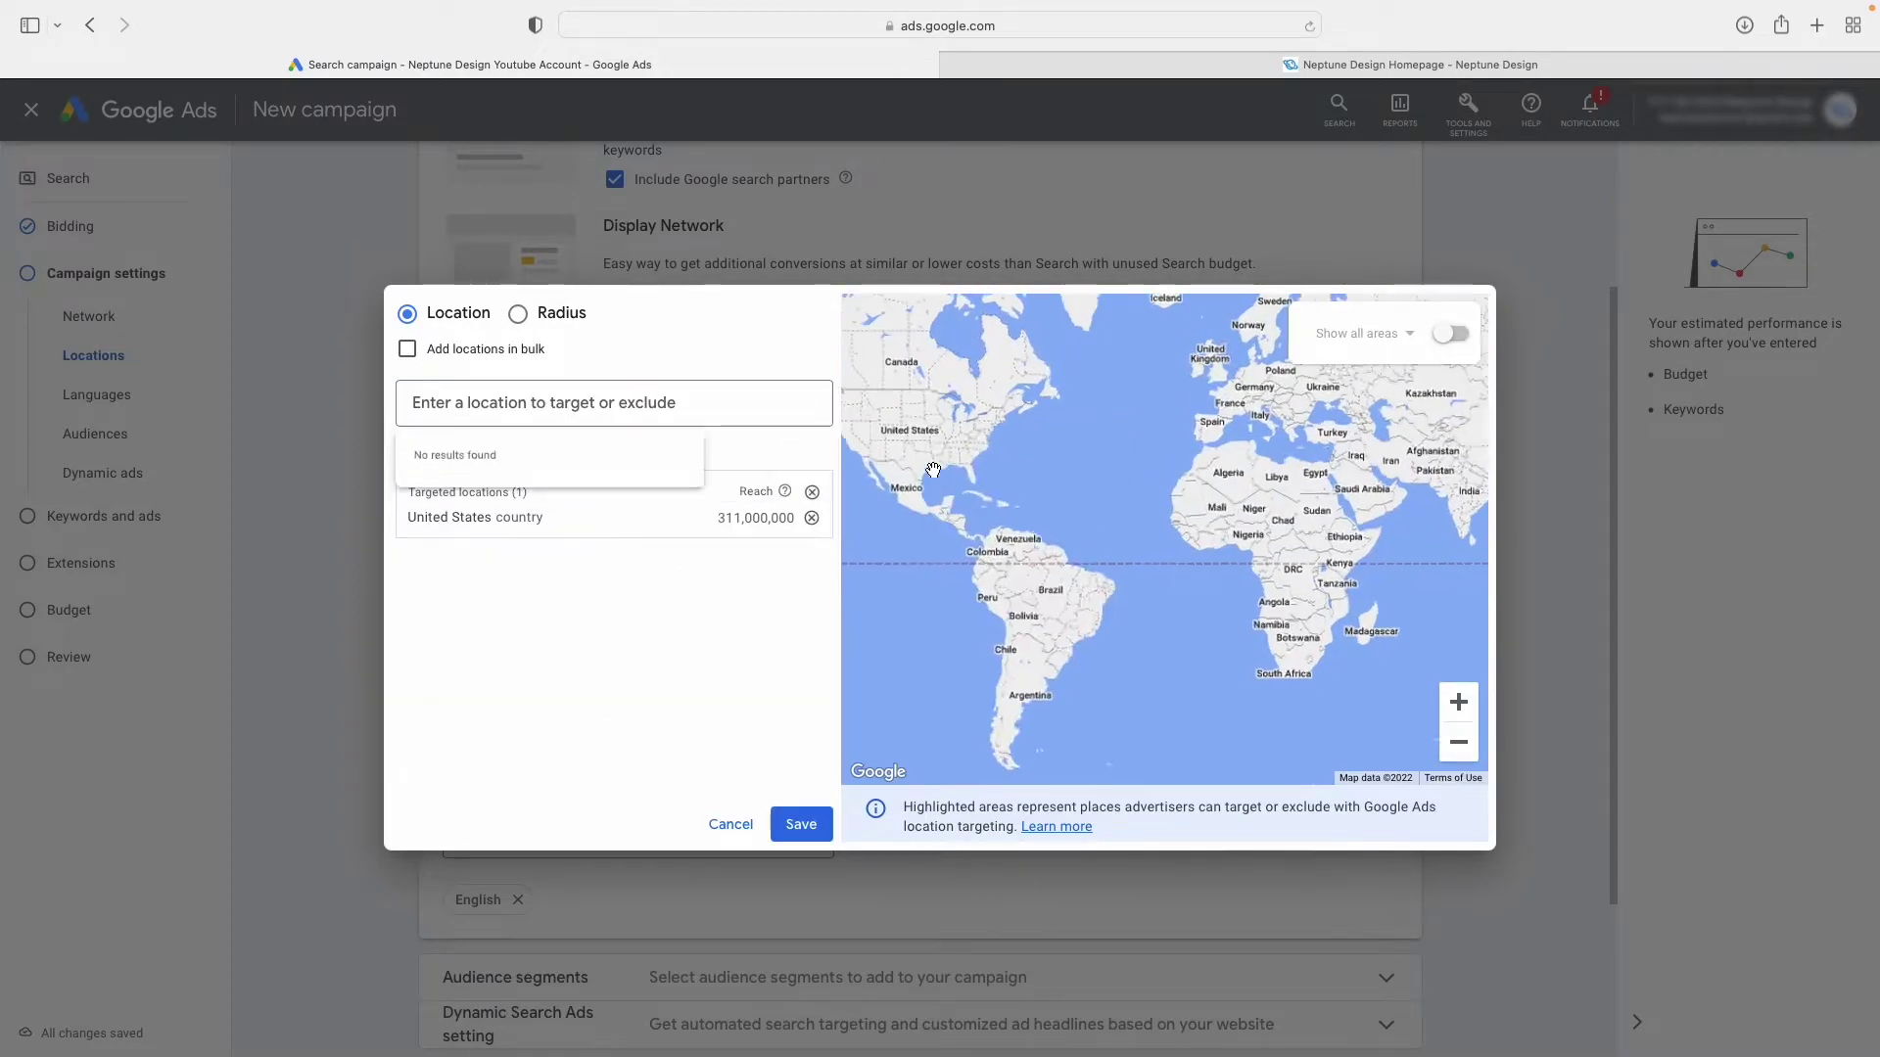
left_click(801, 823)
scroll(709, 649, "down", 1)
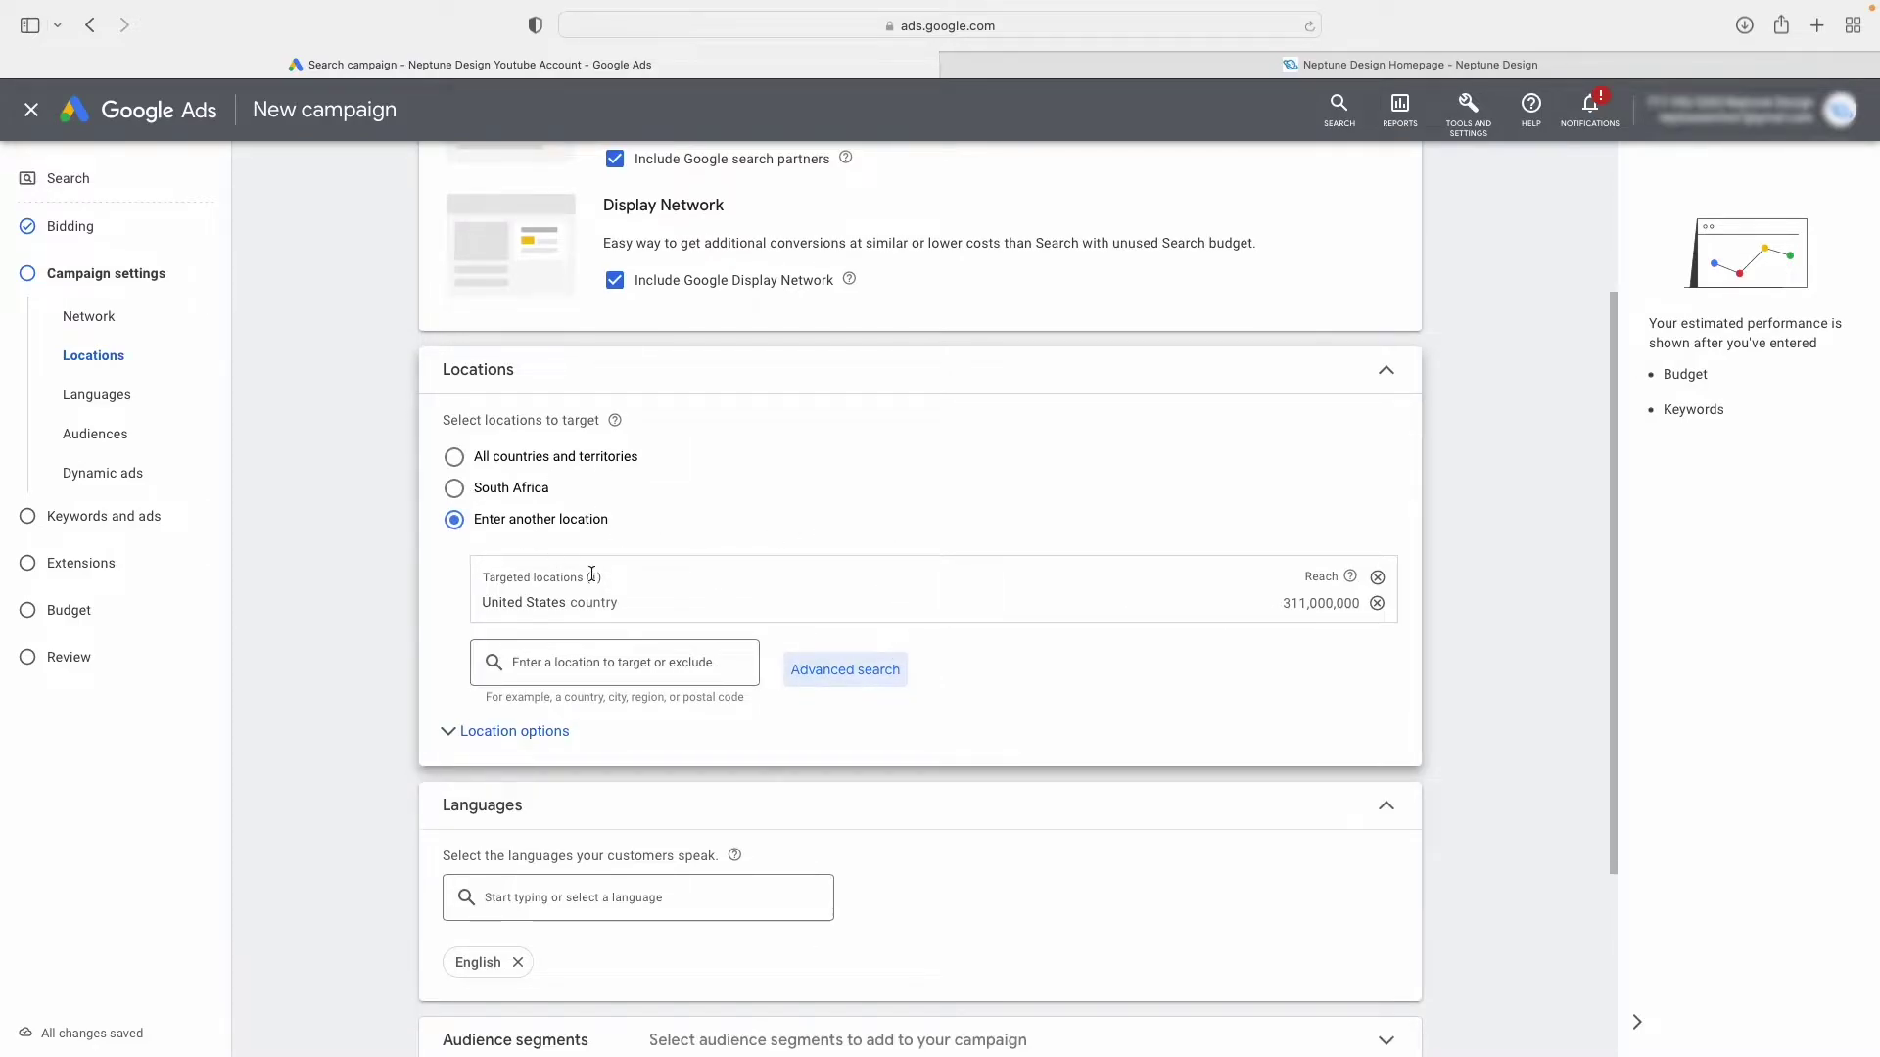
scroll(627, 499, "down", 5)
scroll(686, 754, "down", 1)
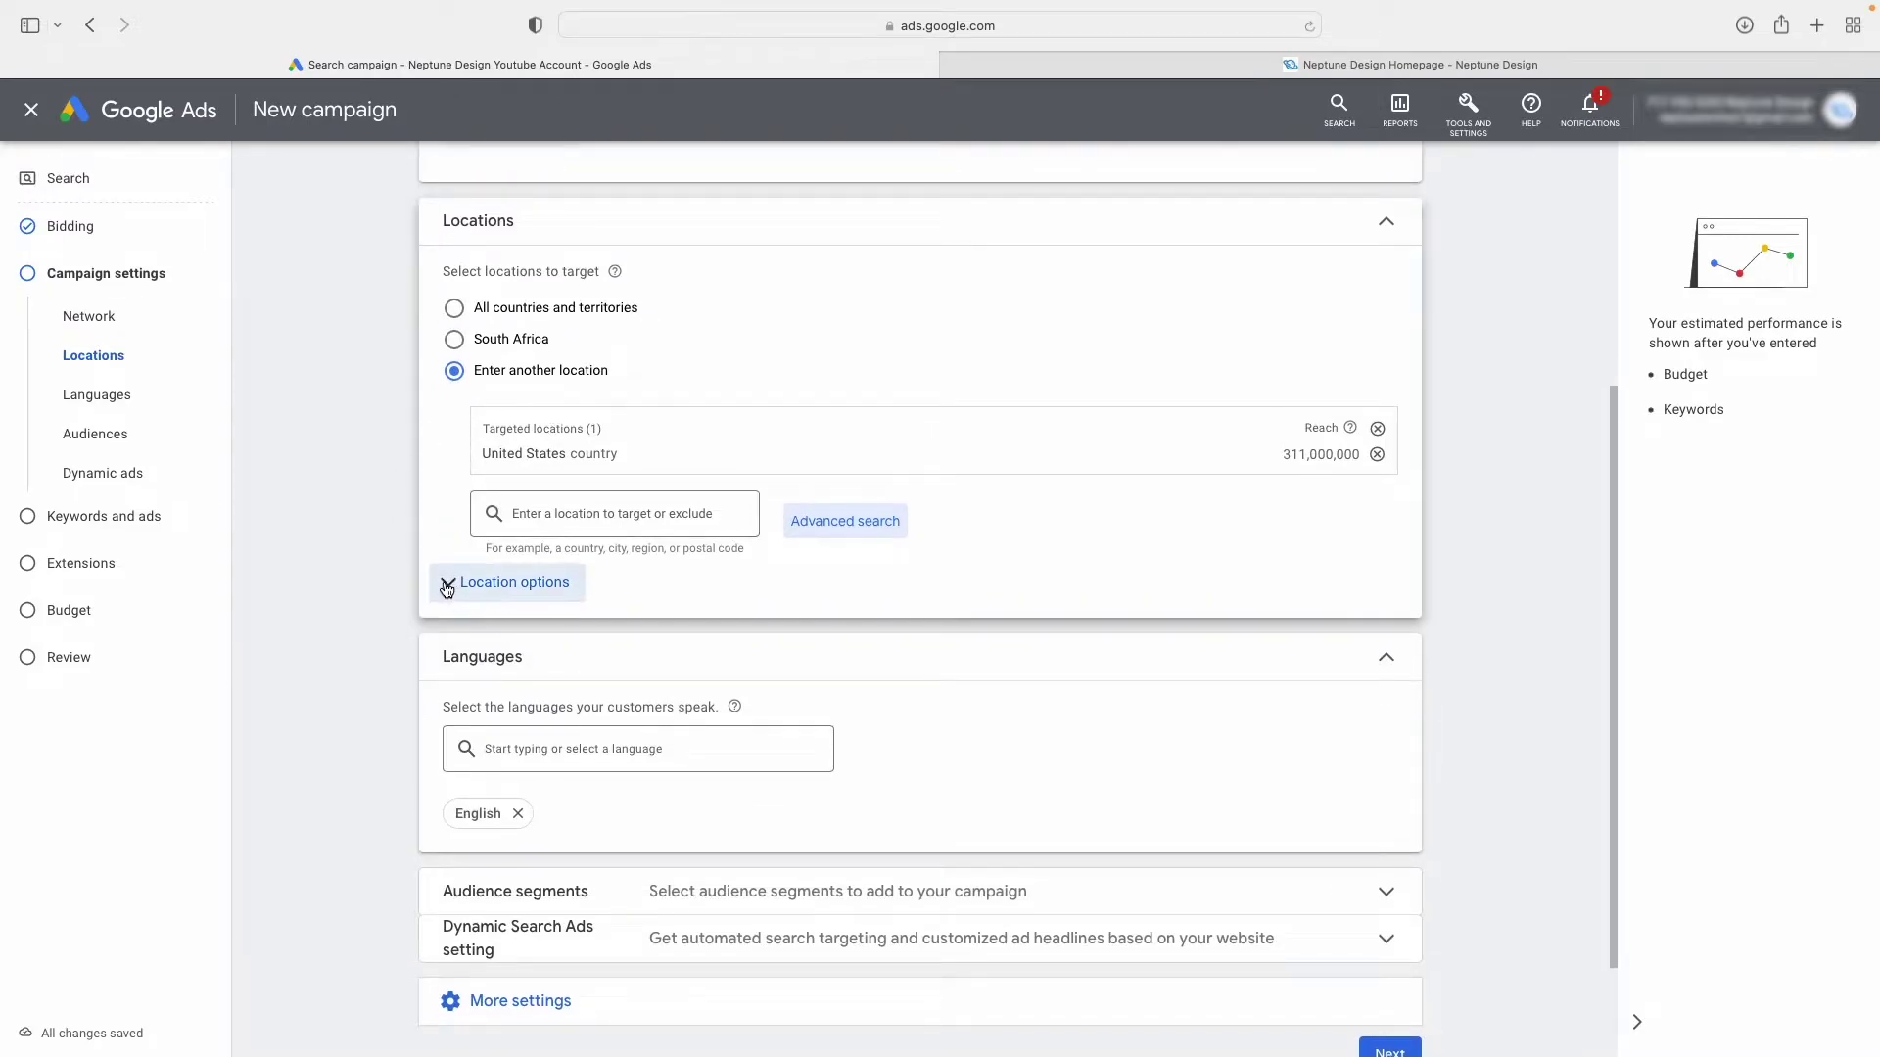
left_click(508, 582)
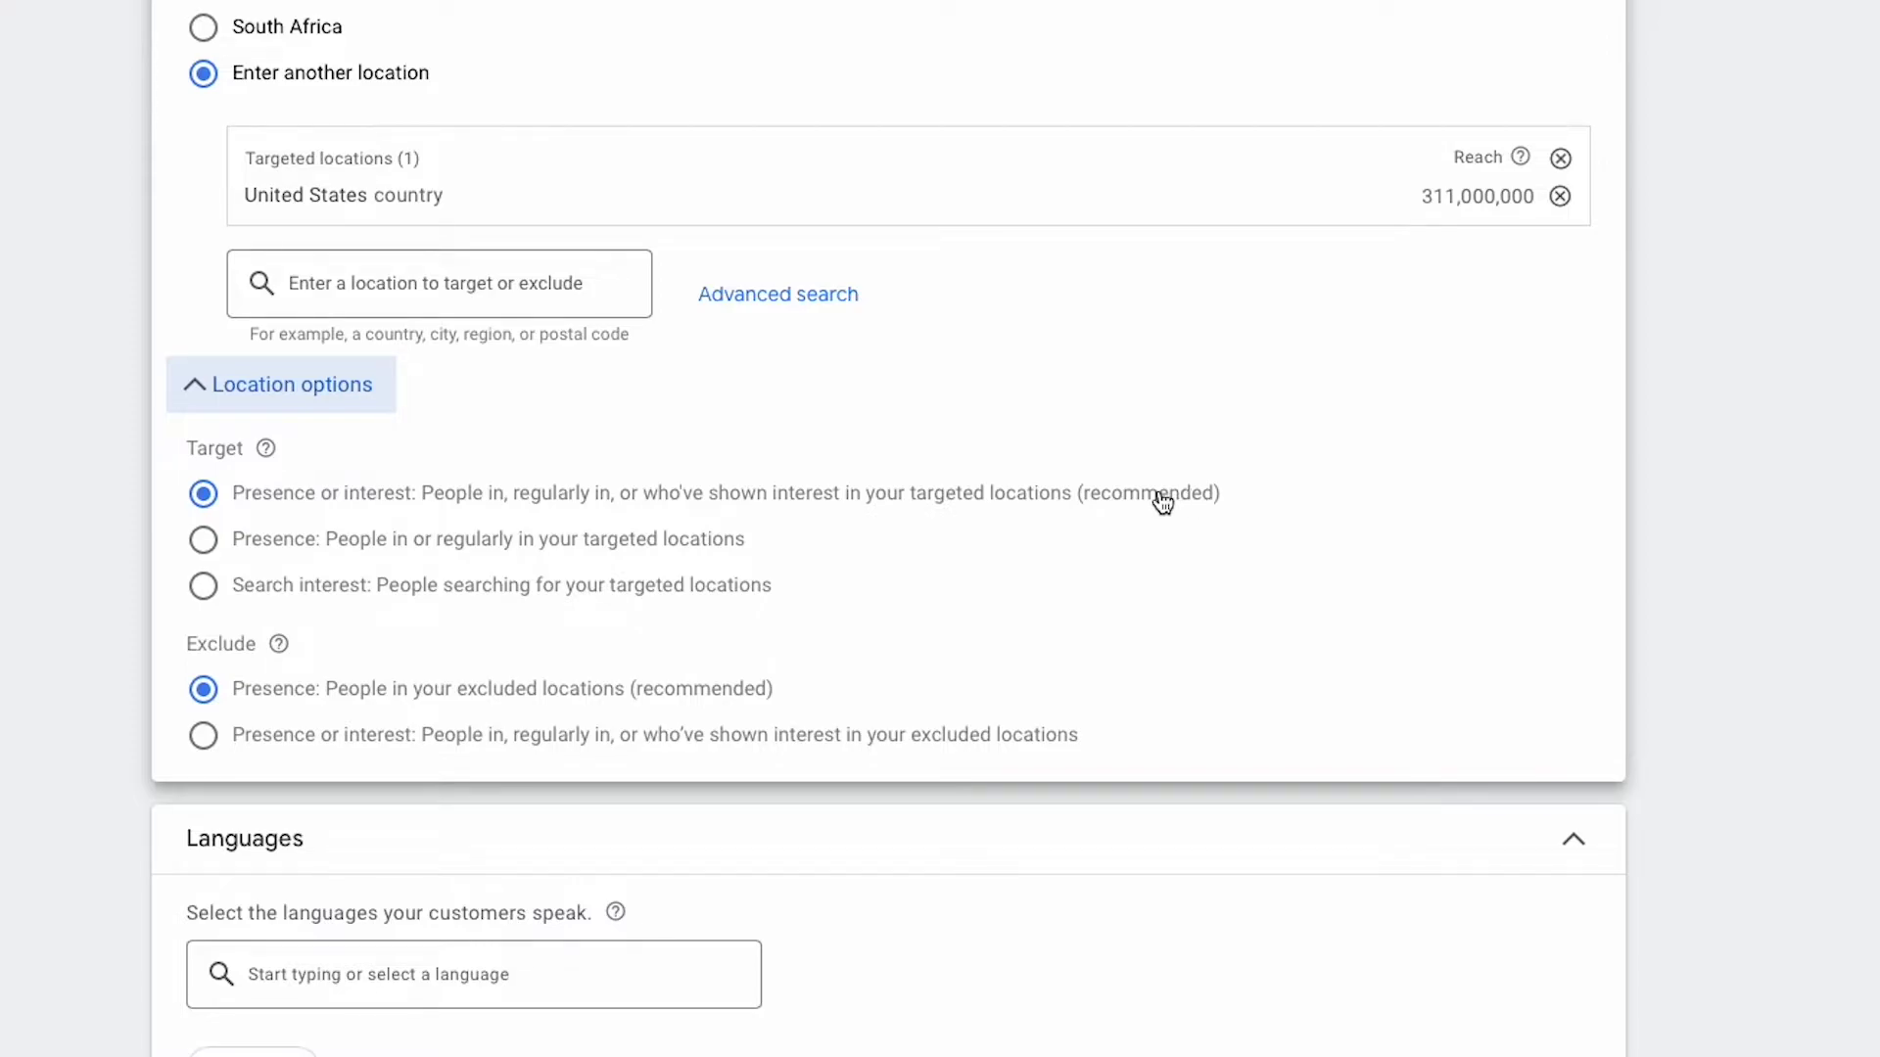
Set the location option to Presence so only people in the United States are targeted.
left_click(213, 543)
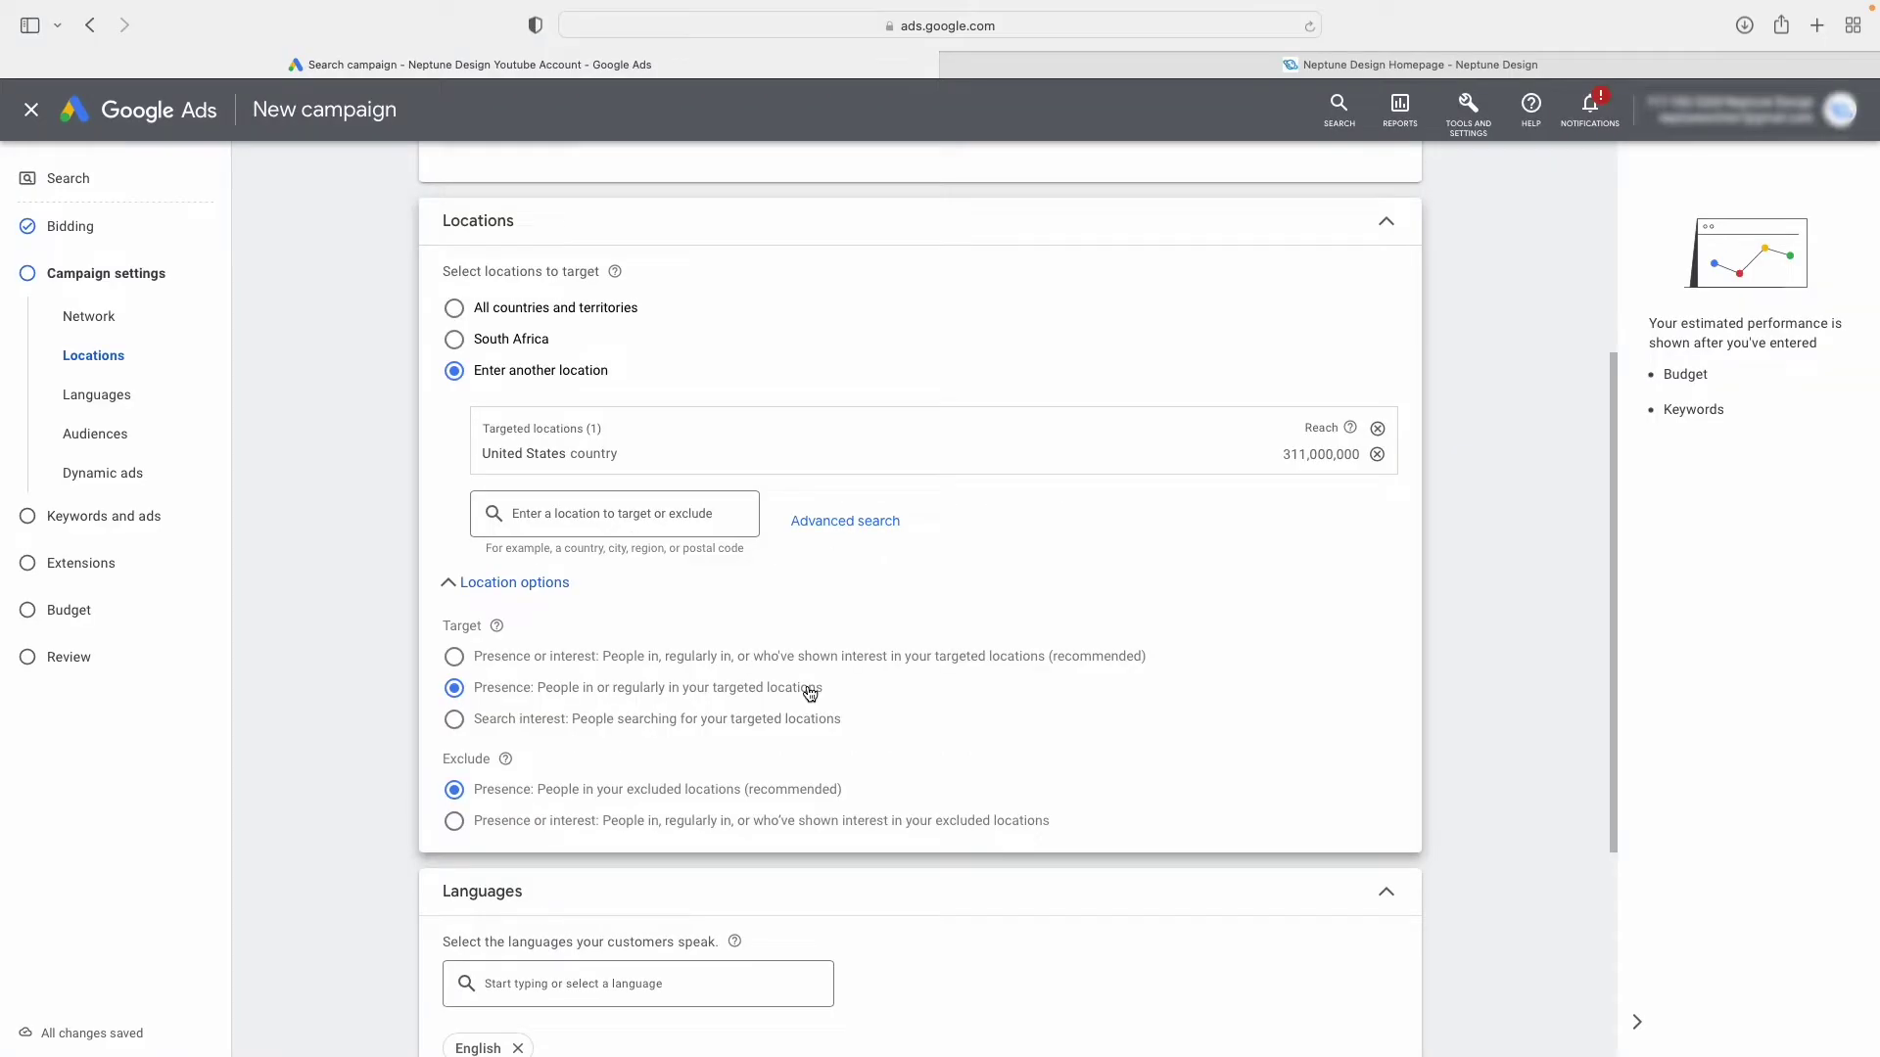
scroll(885, 720, "down", 5)
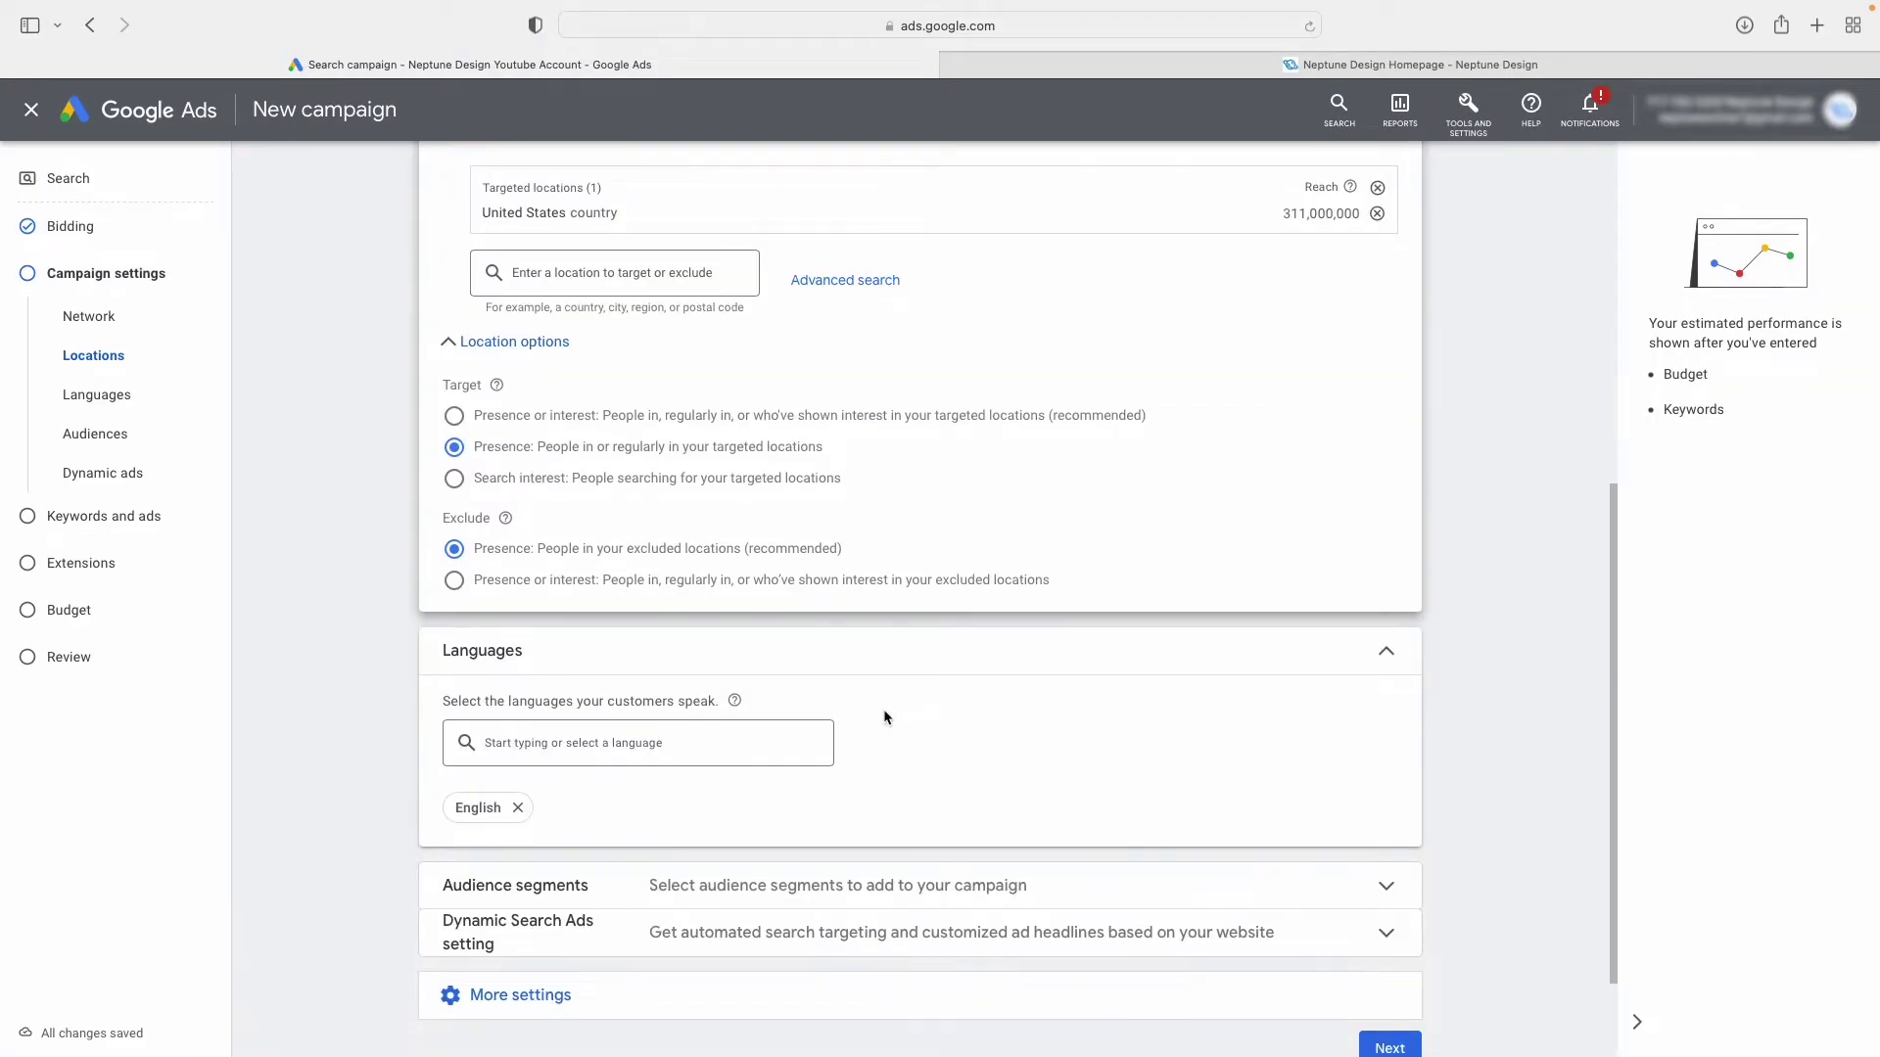
scroll(886, 719, "down", 2)
left_click(1387, 914)
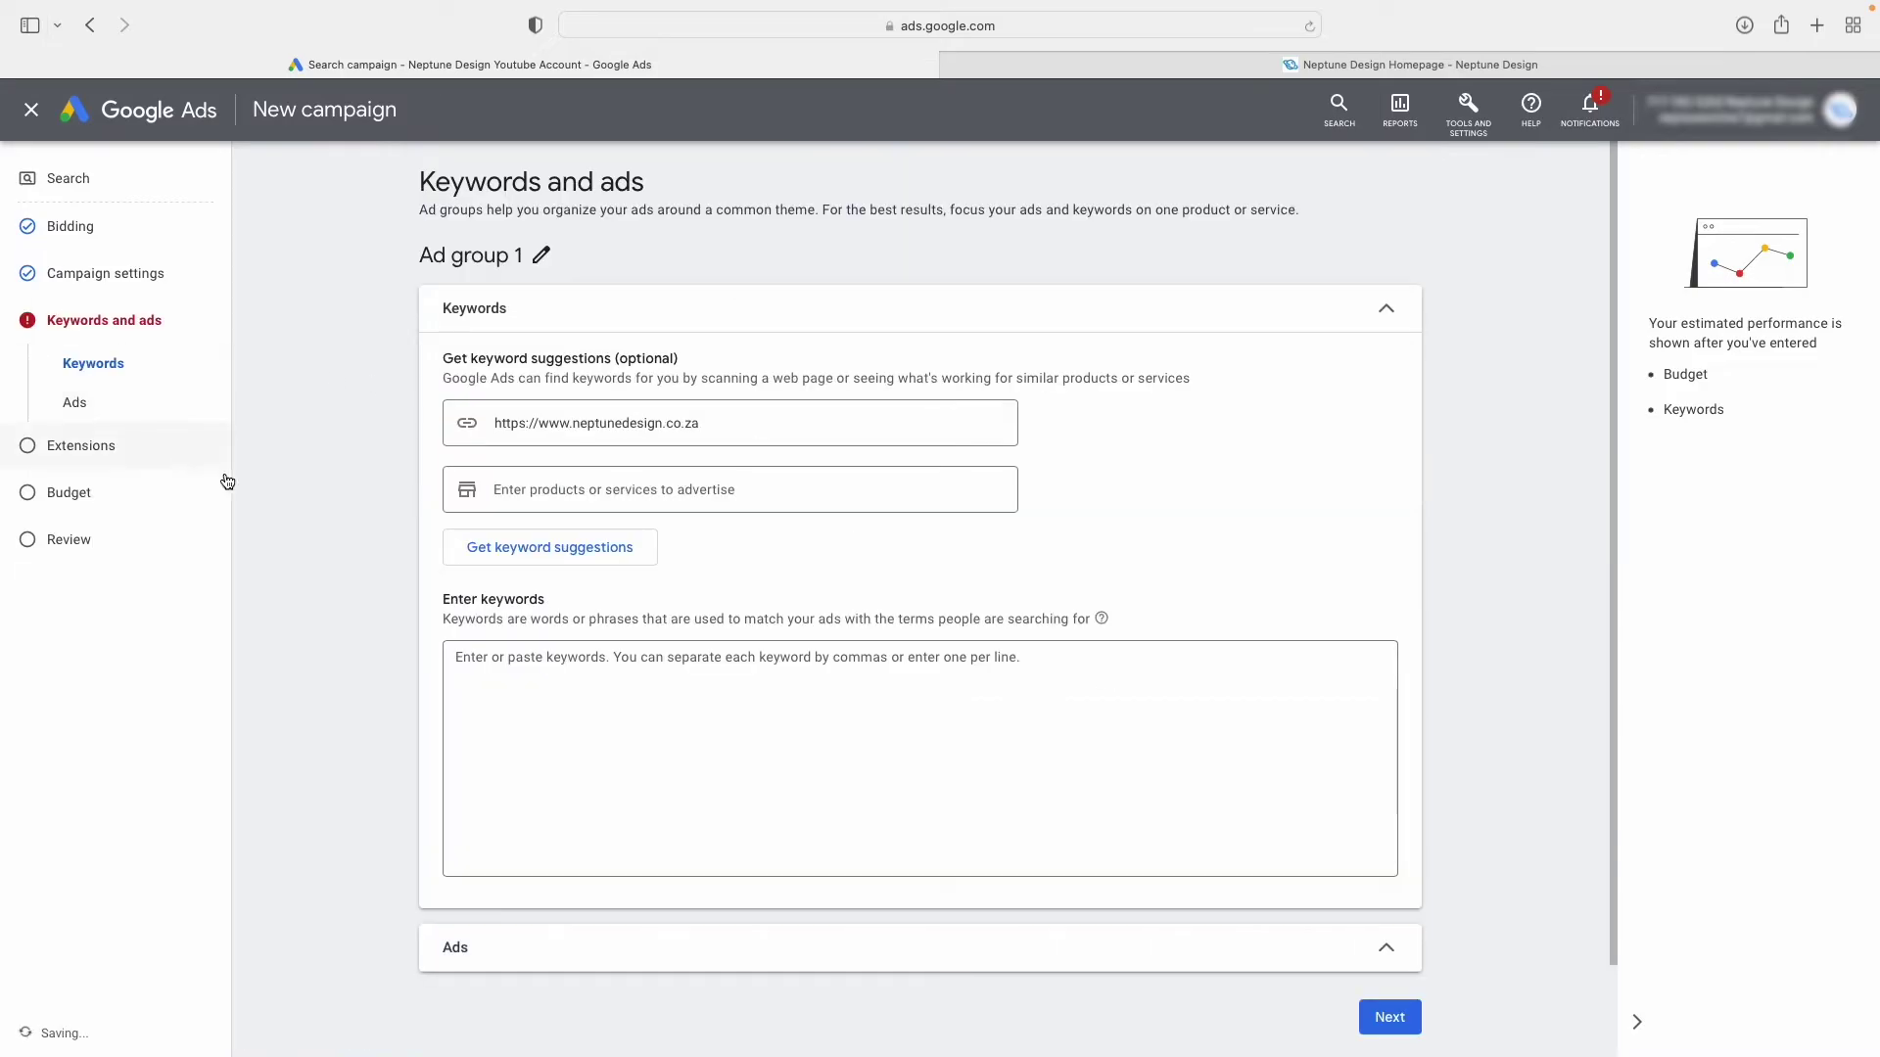